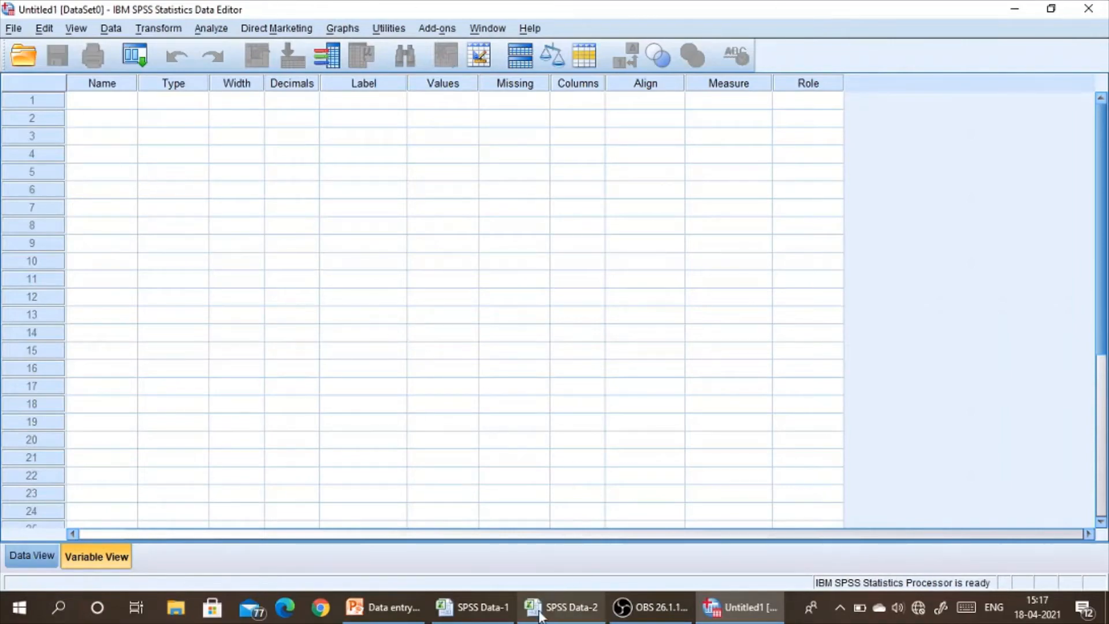
Switch to the SPSS Data-1 workbook in Excel and examine the demographic factors, Work Life Balance and Employee Morale group headings
{"action": "left_click", "coordinate": [474, 607]}
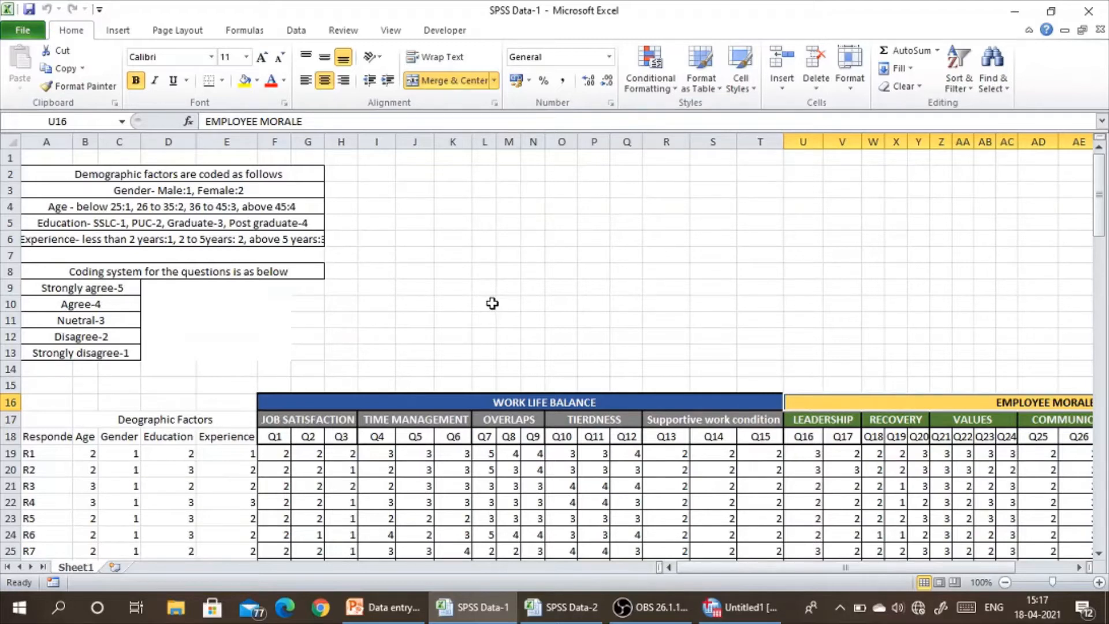
{"action": "left_click", "coordinate": [154, 420]}
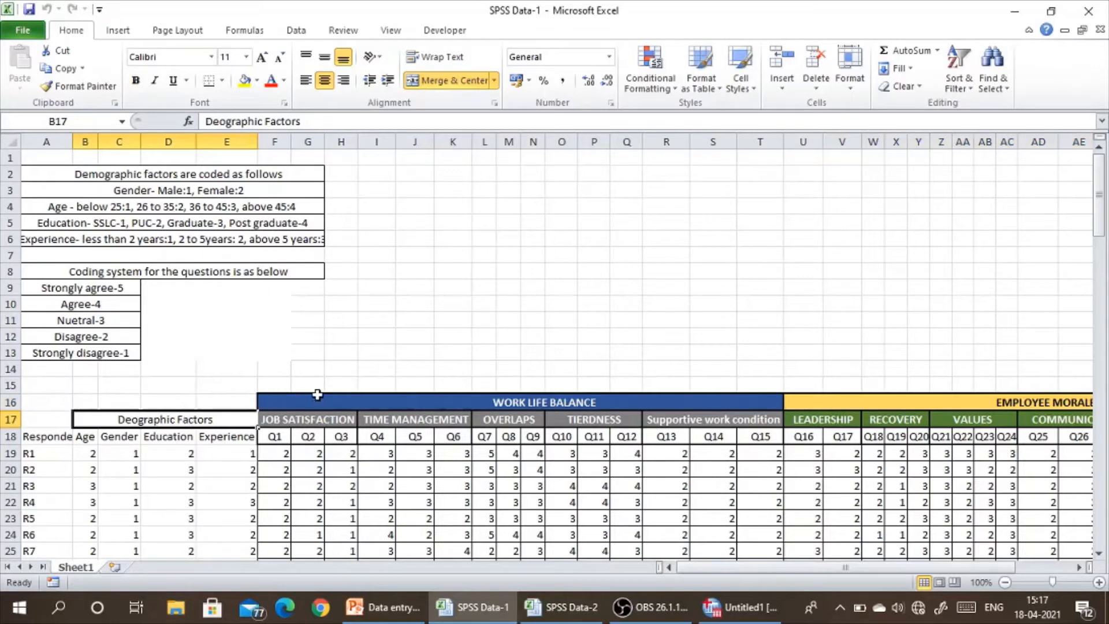
{"action": "left_click", "coordinate": [581, 402]}
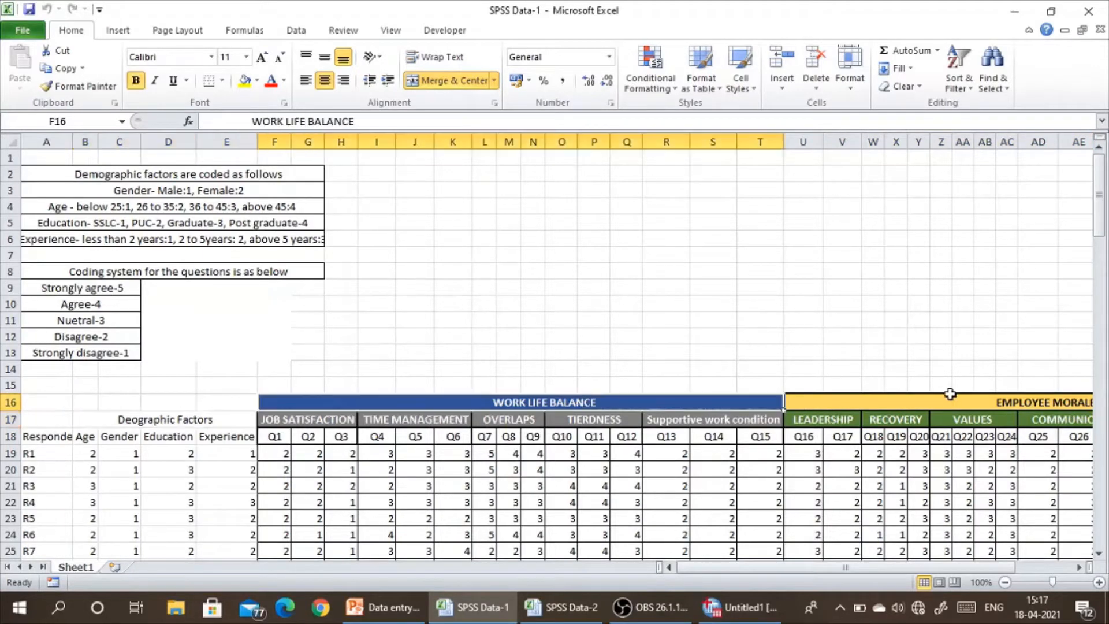
{"action": "left_click", "coordinate": [958, 403]}
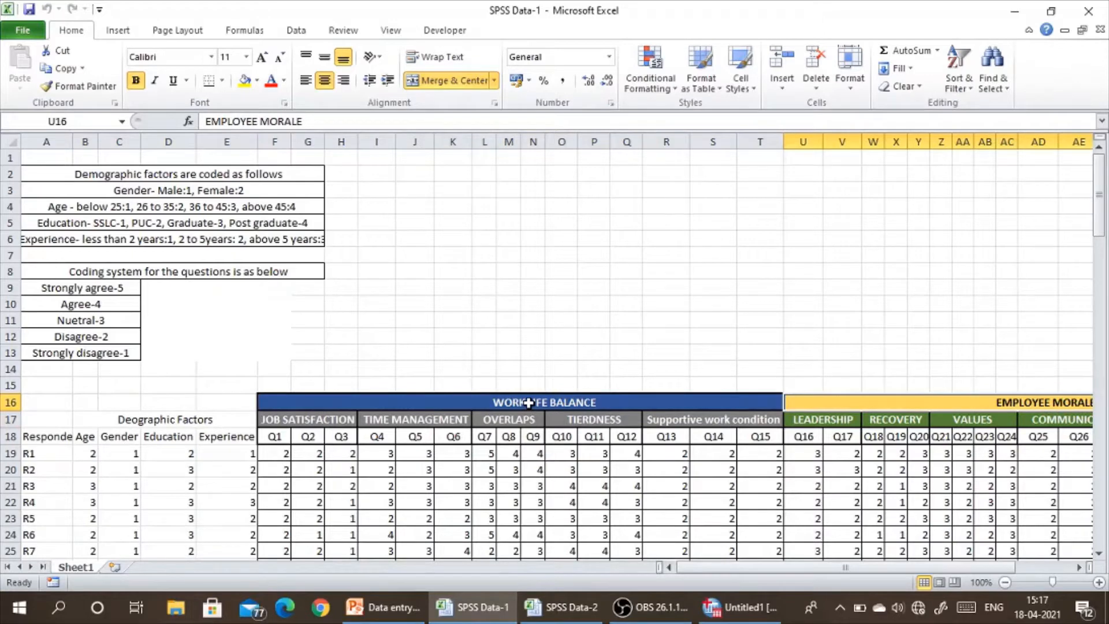
Examine the sub-factor headings from Job Satisfaction through Employee feel towards company, and the gender coding rule above the table
{"action": "left_click", "coordinate": [320, 419]}
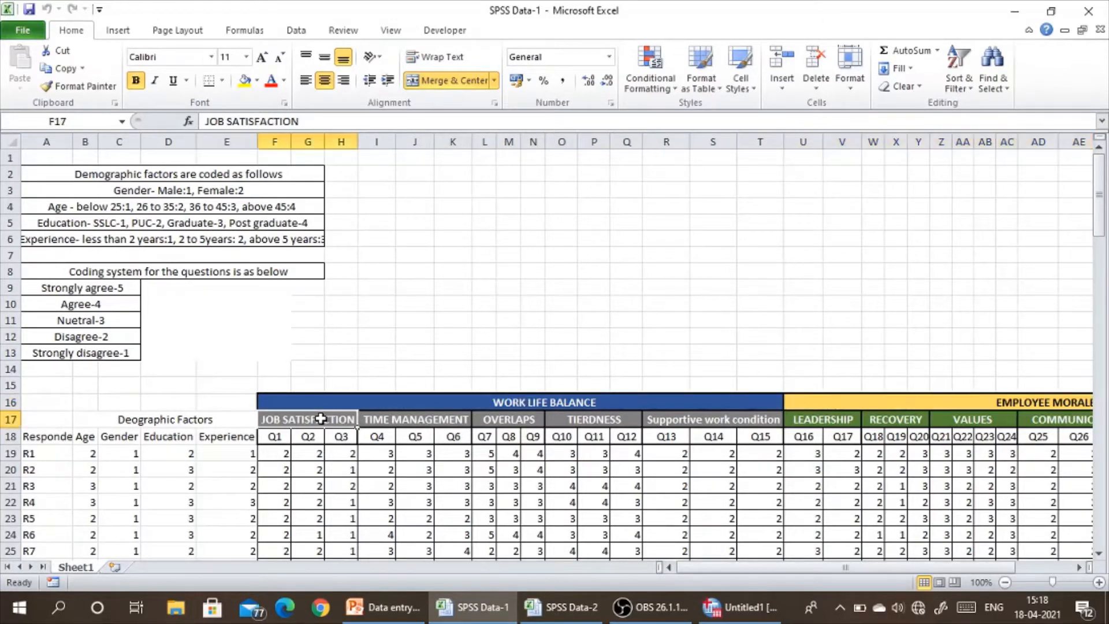
{"action": "left_click", "coordinate": [380, 419]}
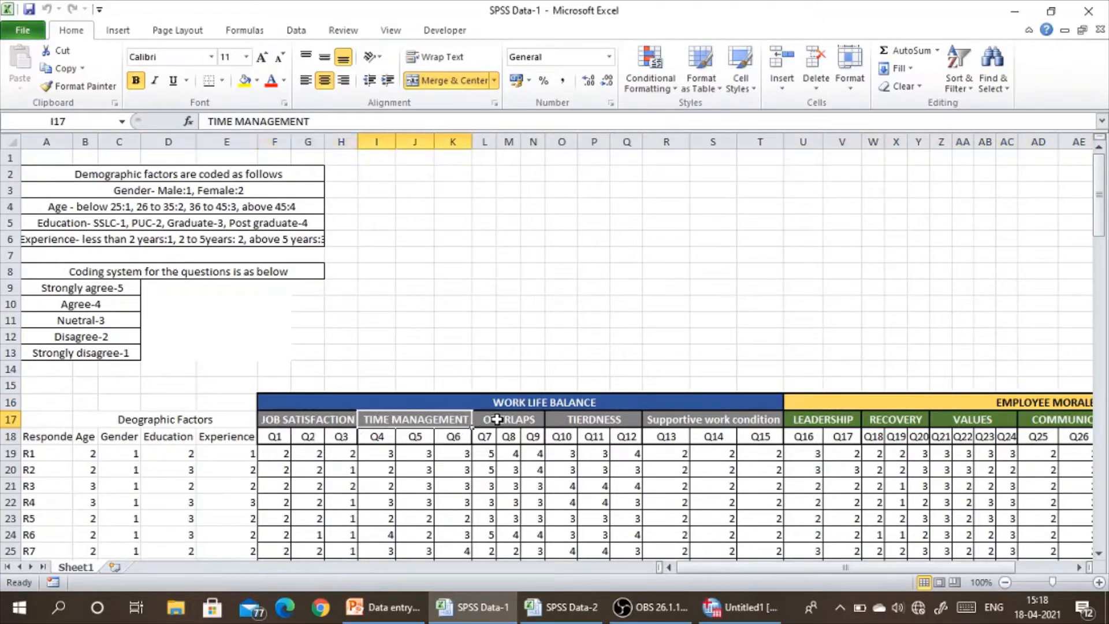
{"action": "left_click", "coordinate": [503, 419]}
{"action": "left_click", "coordinate": [587, 421]}
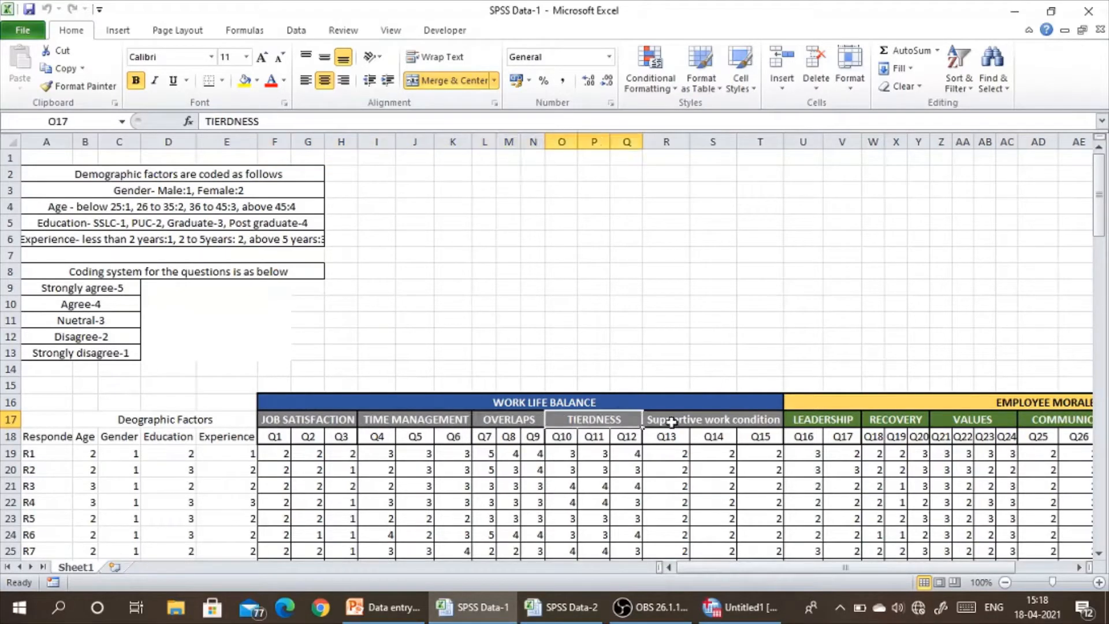
{"action": "left_click", "coordinate": [672, 422]}
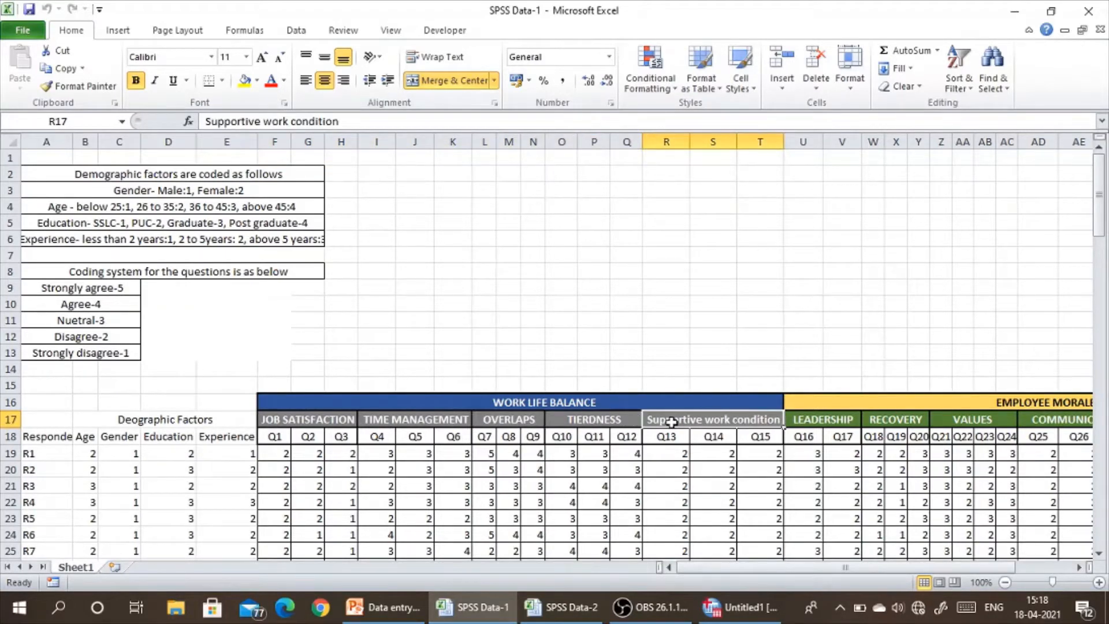
{"action": "left_click", "coordinate": [828, 421]}
{"action": "left_click_drag", "start_coordinate": [855, 569], "coordinate": [911, 575]}
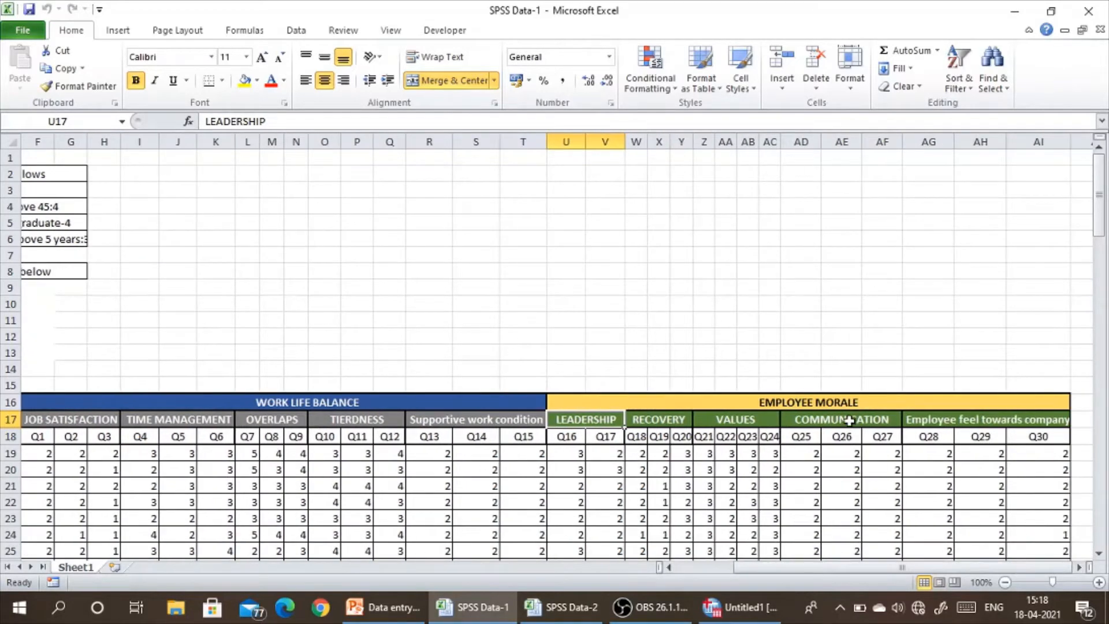
{"action": "left_click", "coordinate": [844, 420]}
{"action": "left_click", "coordinate": [960, 417]}
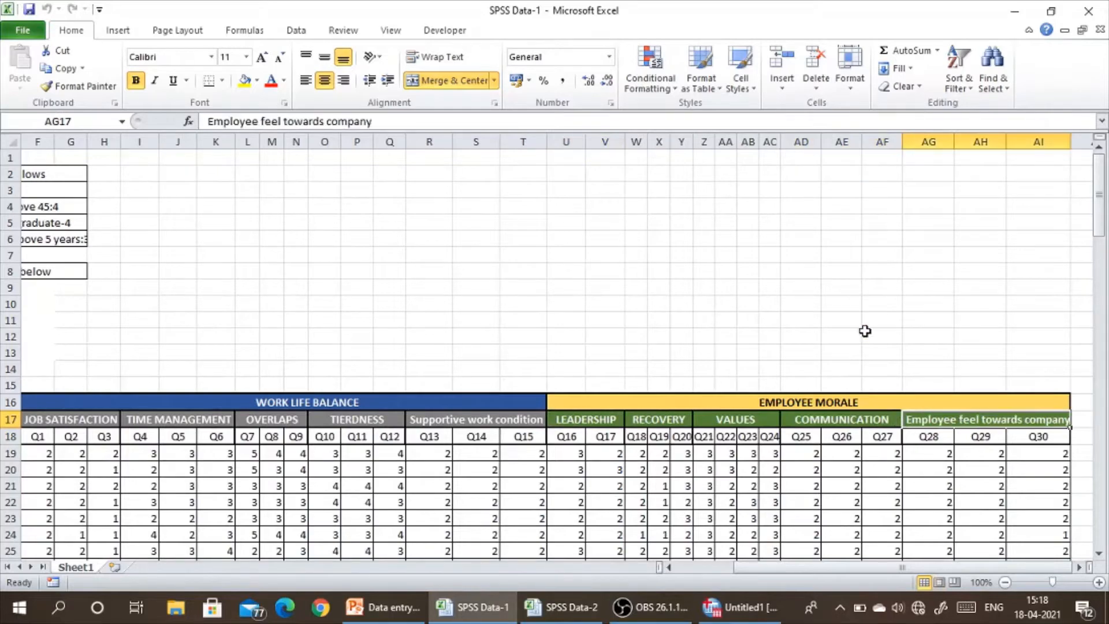
{"action": "left_click_drag", "start_coordinate": [817, 568], "coordinate": [761, 569]}
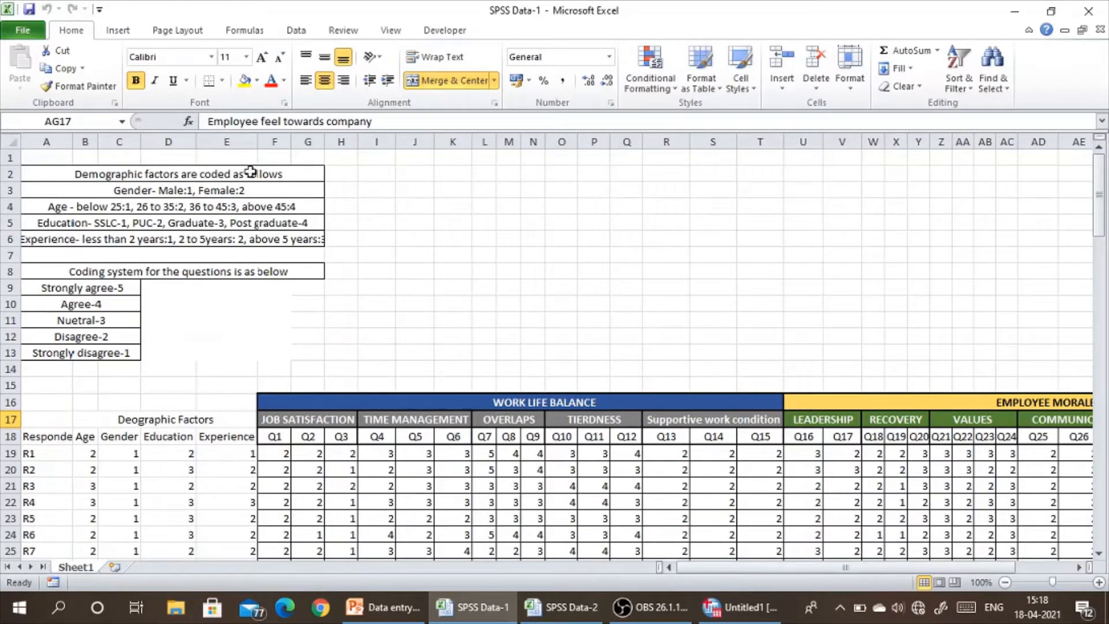
{"action": "left_click", "coordinate": [274, 191]}
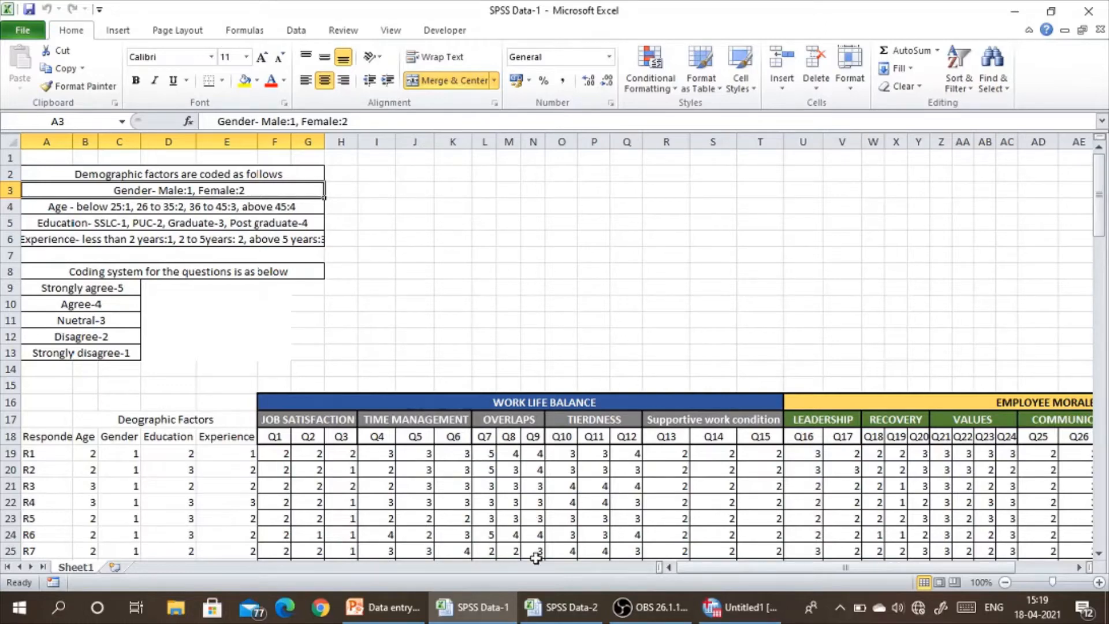
Switch to the SPSS Data-2 workbook and review its header row, selecting the question headings Q1 to Q30
{"action": "left_click", "coordinate": [572, 613]}
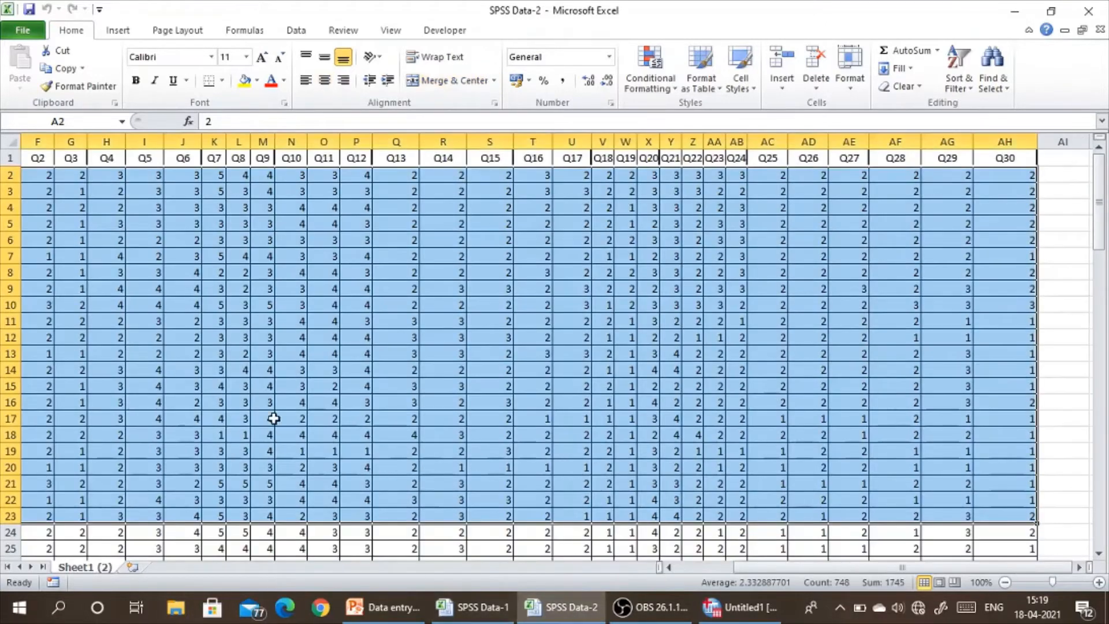
{"action": "left_click_drag", "start_coordinate": [754, 567], "coordinate": [668, 567]}
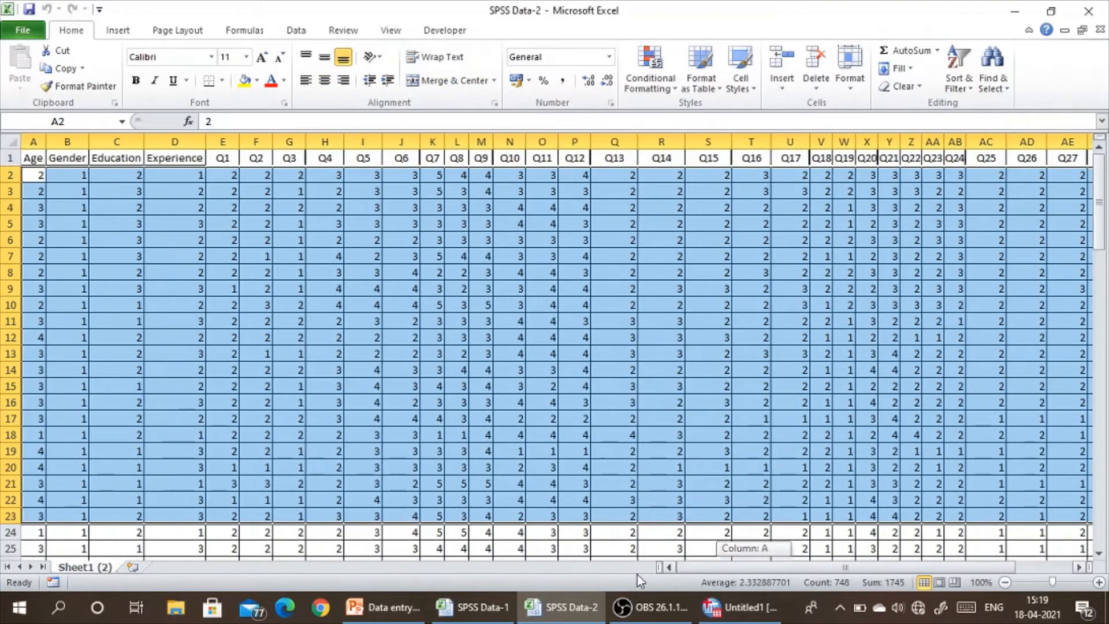
{"action": "left_click_drag", "start_coordinate": [39, 159], "coordinate": [953, 167]}
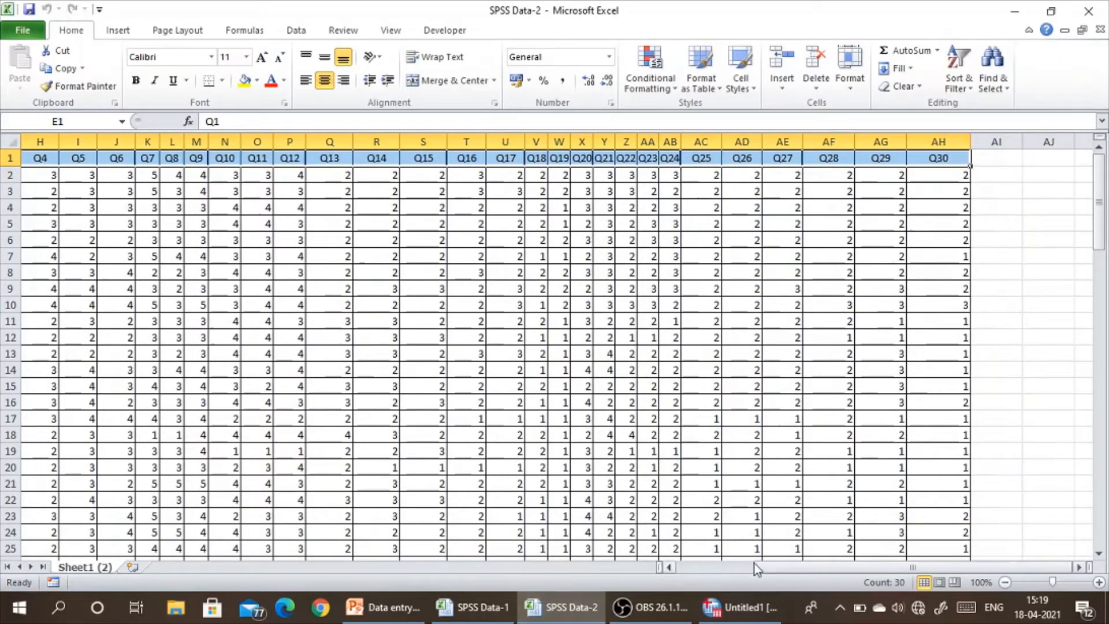
{"action": "left_click_drag", "start_coordinate": [774, 566], "coordinate": [674, 577]}
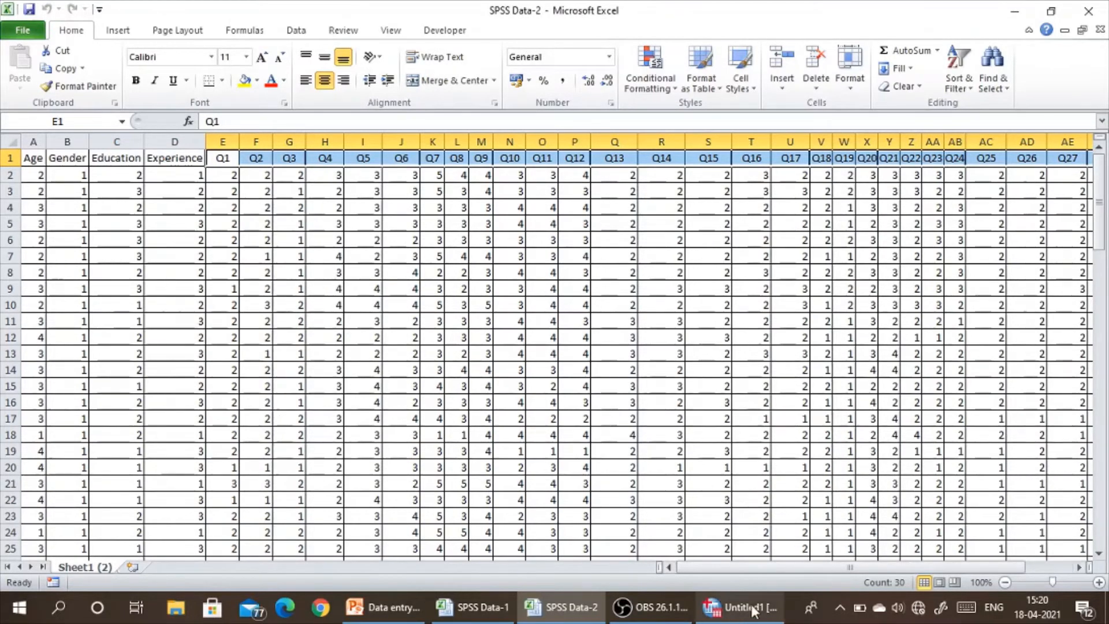
Switch to SPSS Statistics and start opening a data file, listing the Excel files (*.xls, *.xlsx, *.xlsm) on the Desktop
{"action": "mouse_move", "coordinate": [753, 610]}
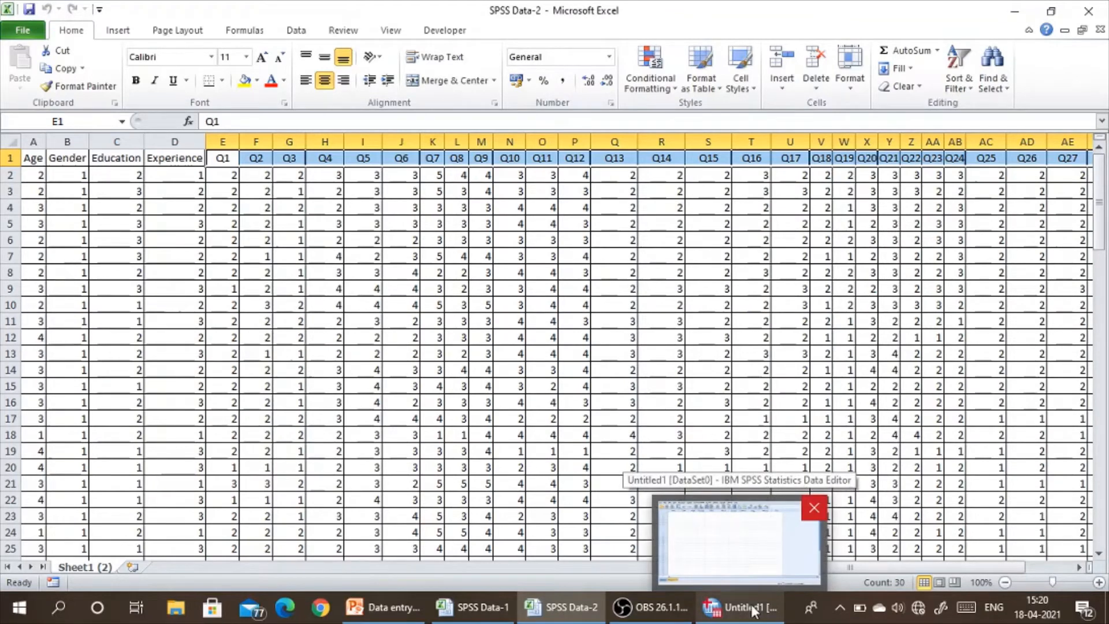
{"action": "left_click", "coordinate": [752, 609]}
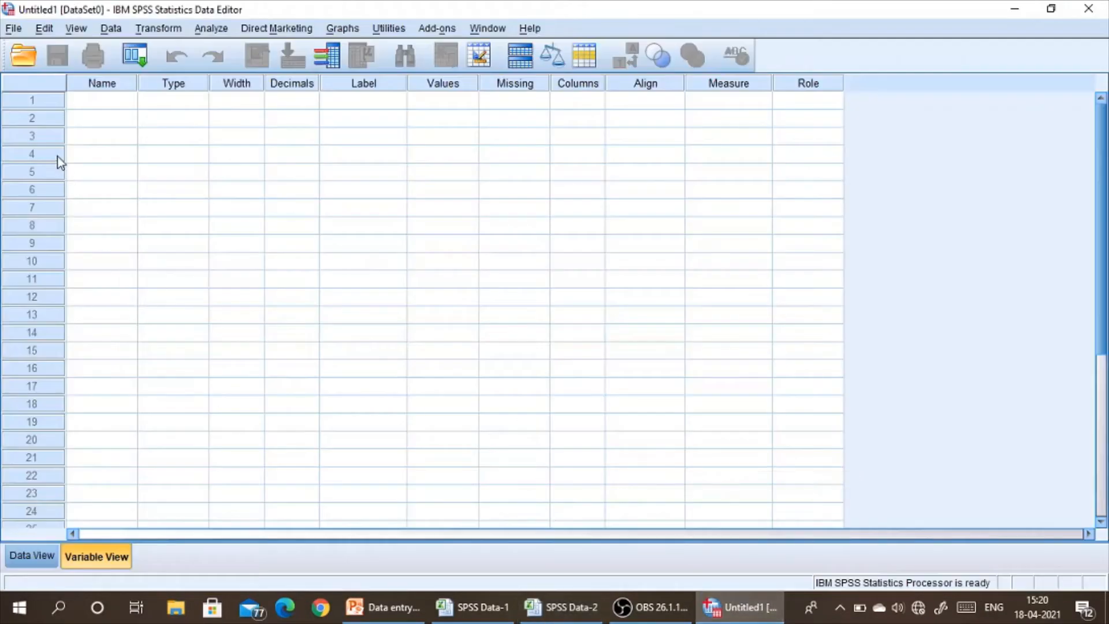
{"action": "left_click", "coordinate": [25, 57]}
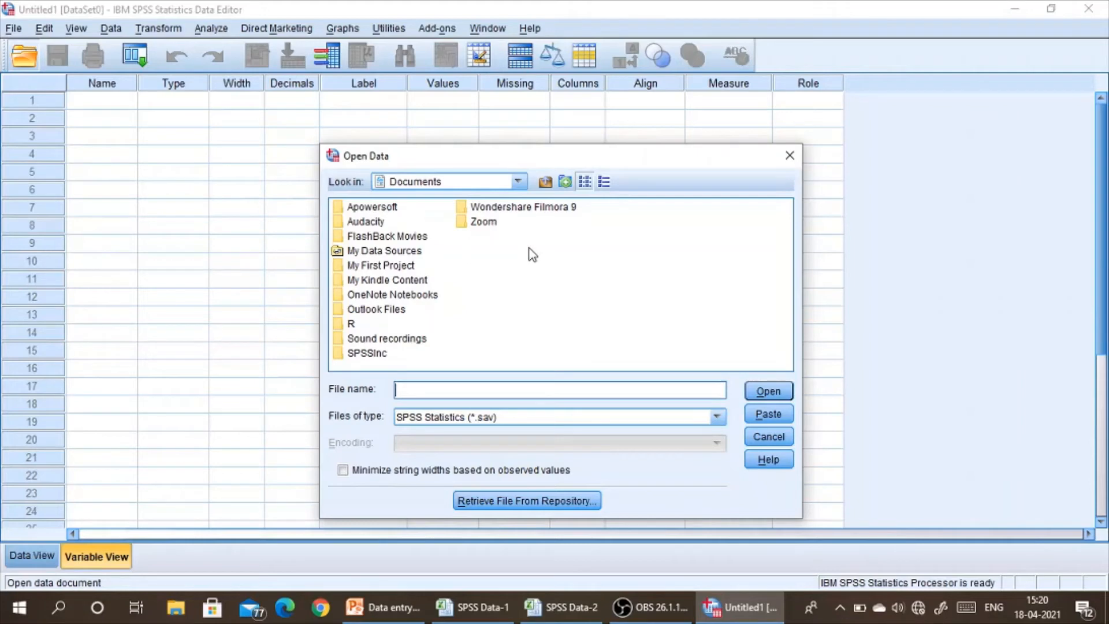
{"action": "left_click", "coordinate": [519, 181]}
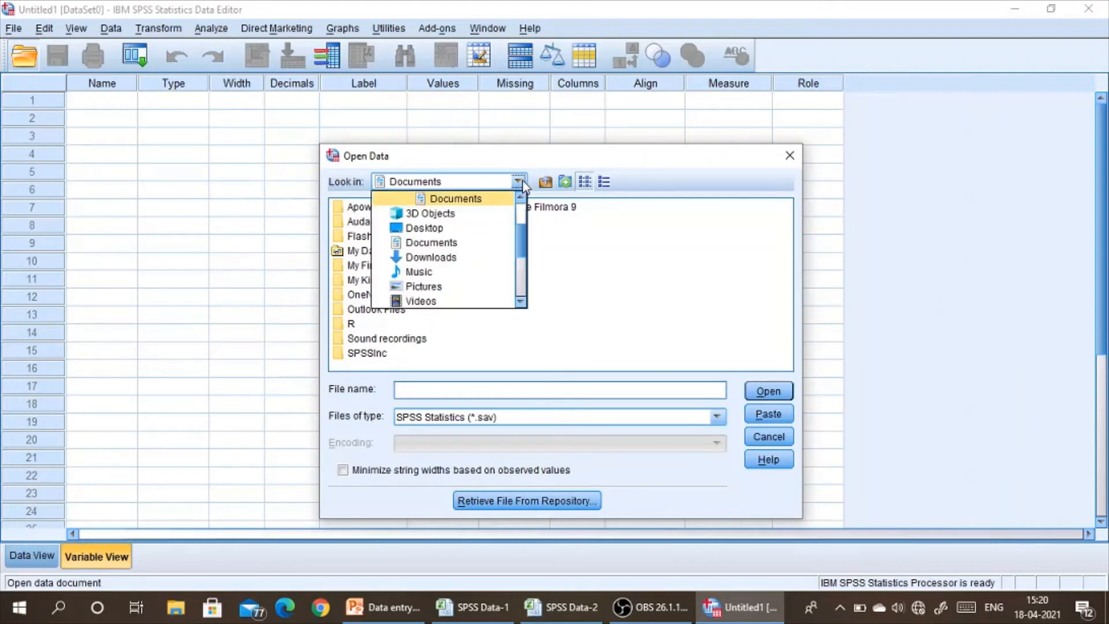
{"action": "left_click", "coordinate": [430, 230]}
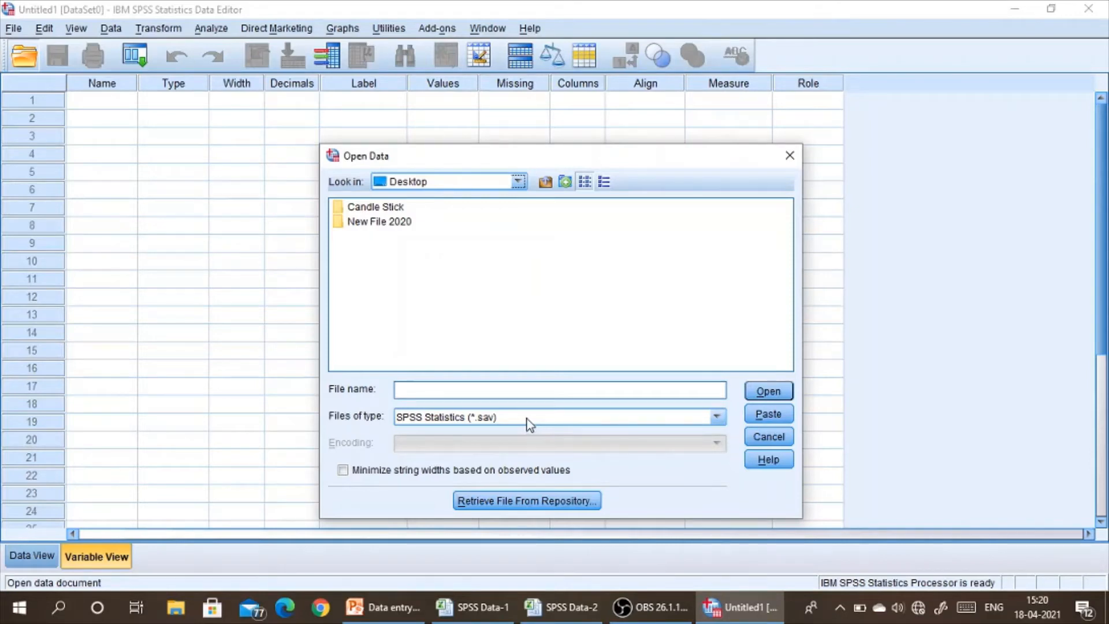
{"action": "left_click", "coordinate": [716, 417]}
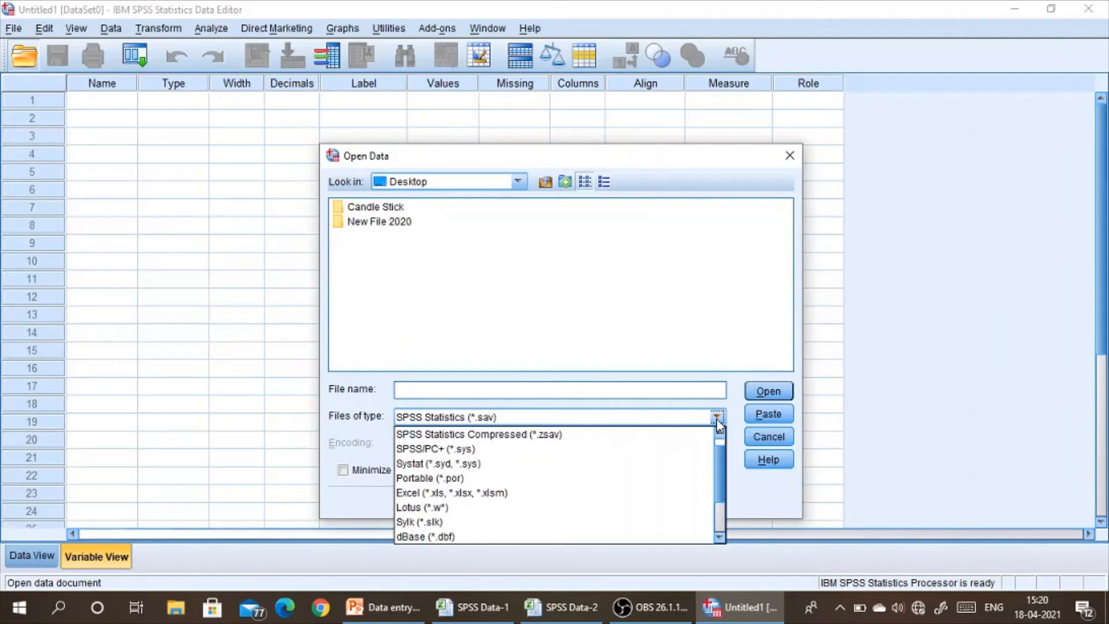
{"action": "left_click", "coordinate": [417, 494]}
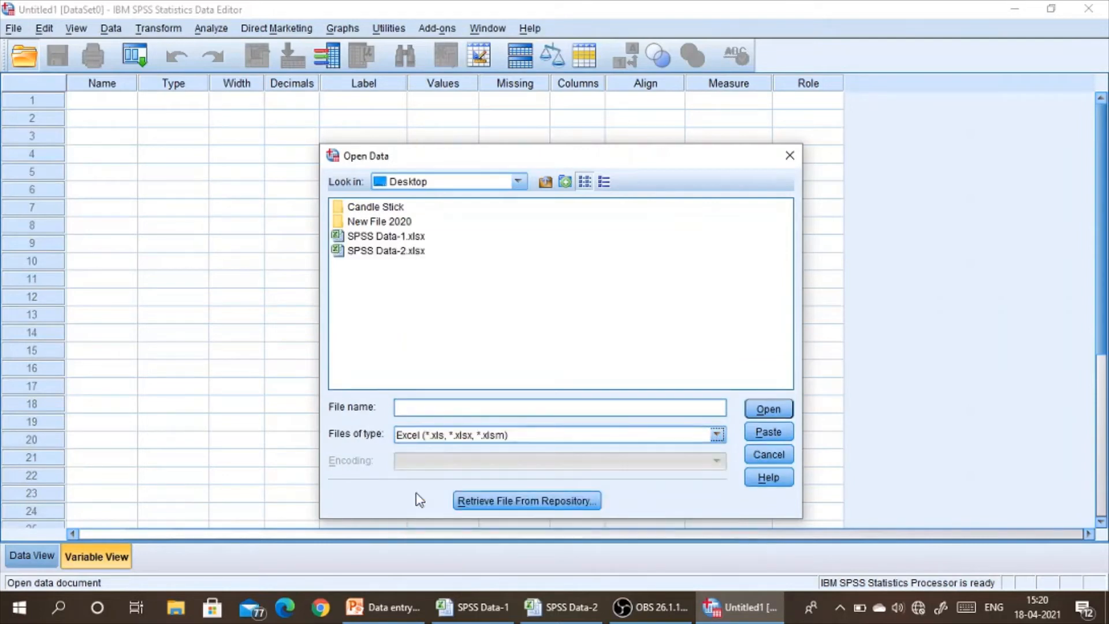
Import SPSS Data-2.xlsx from worksheet Sheet1 (2), reading variable names from the first row of data
{"action": "left_click", "coordinate": [386, 252]}
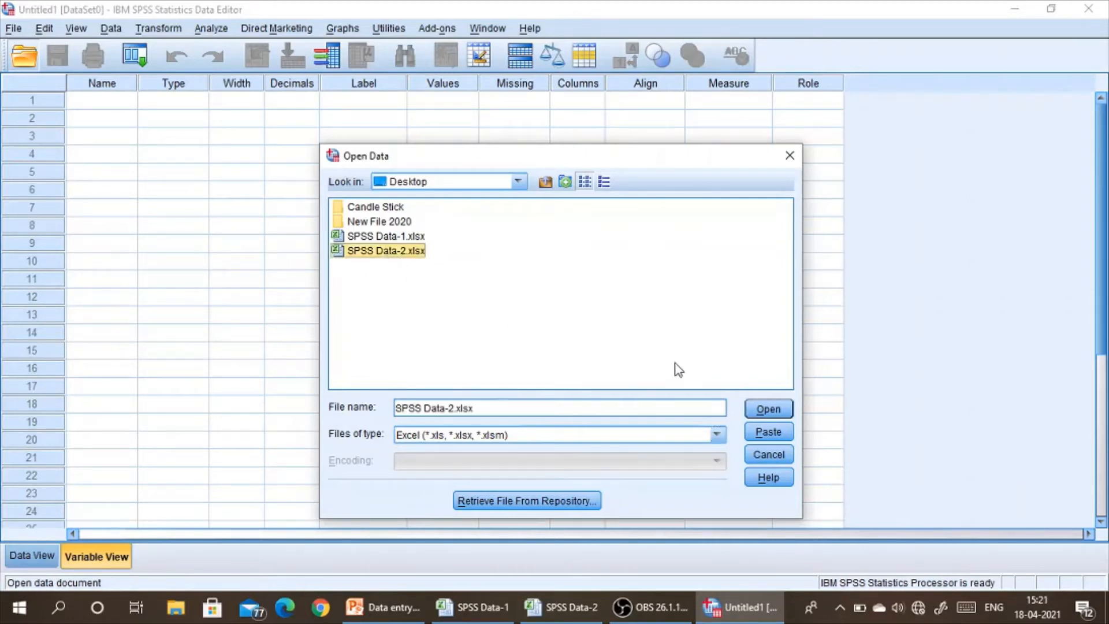
{"action": "left_click", "coordinate": [762, 411]}
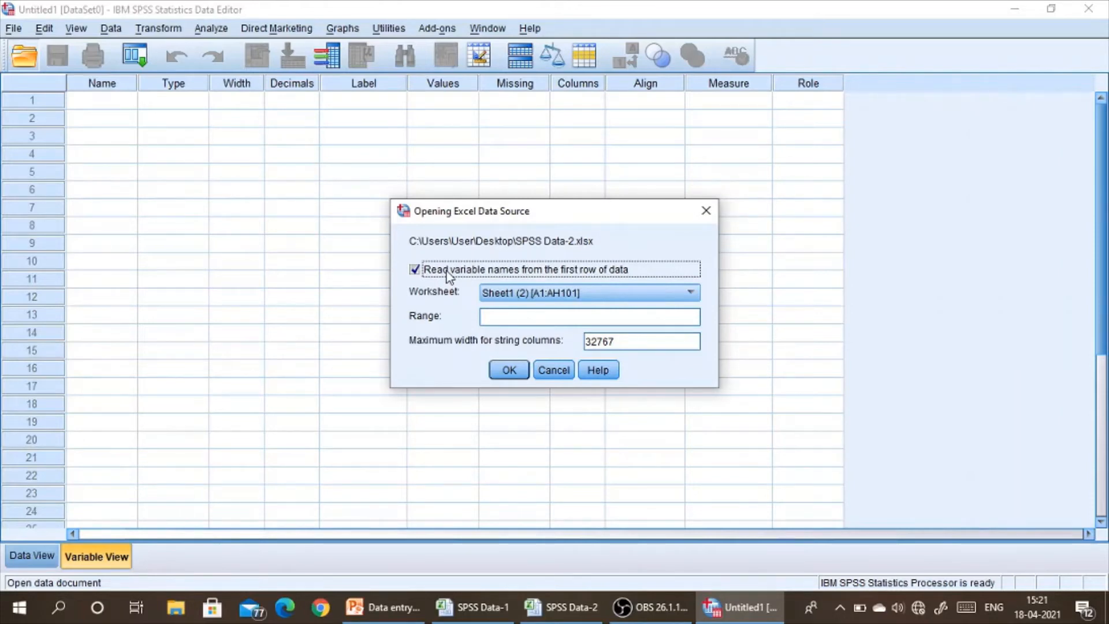
{"action": "left_click", "coordinate": [509, 370]}
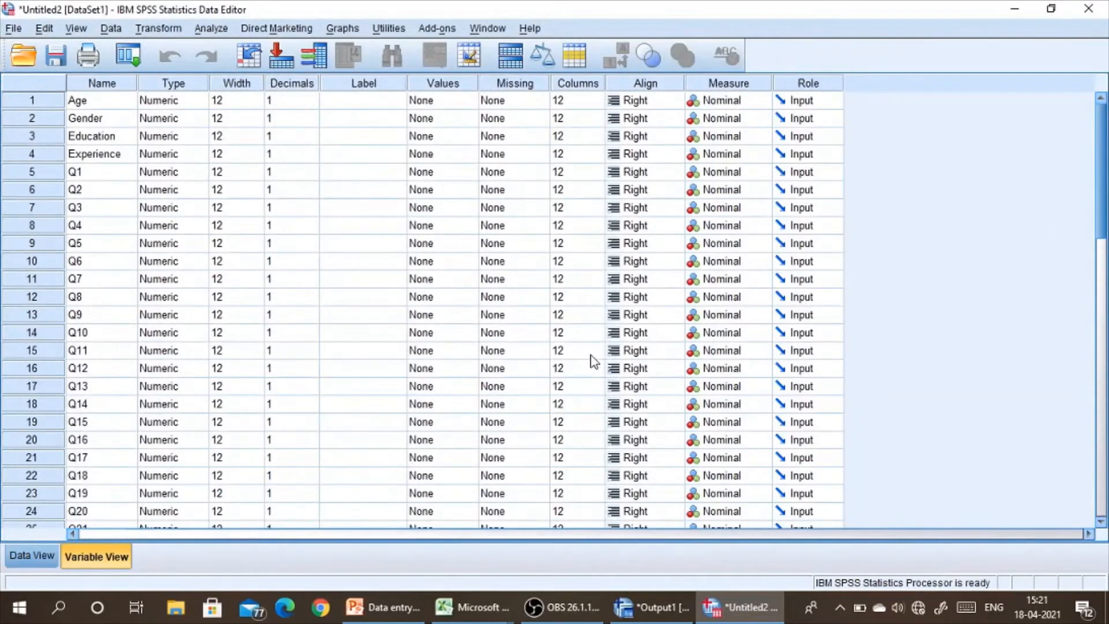
Check the imported responses across all columns in Data View and the full variable list in Variable View
{"action": "left_click", "coordinate": [33, 558]}
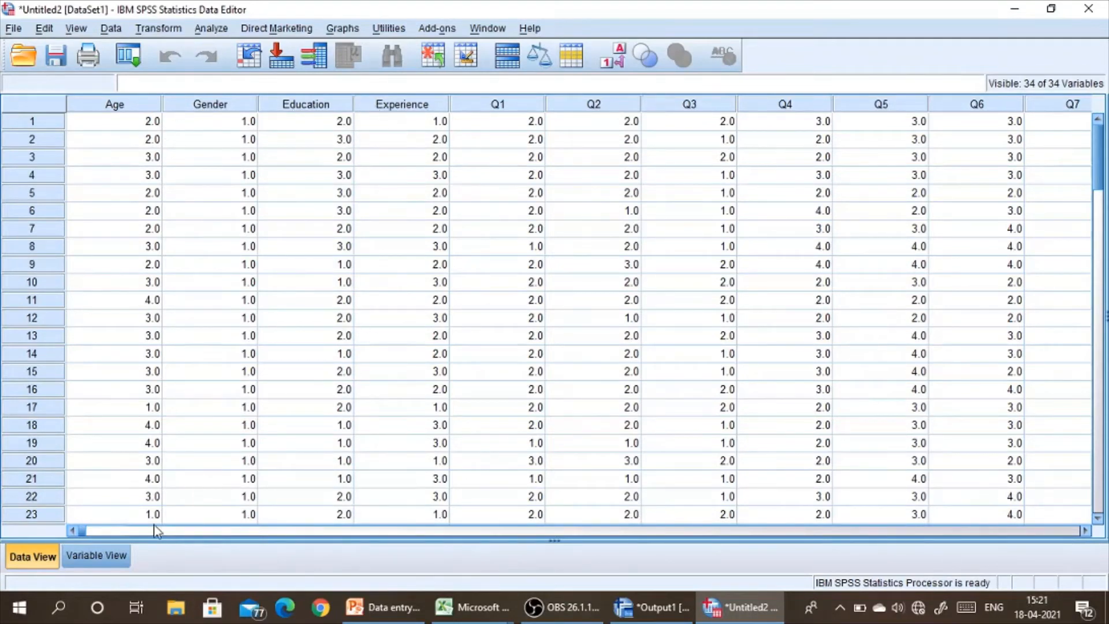
{"action": "left_click_drag", "start_coordinate": [84, 531], "coordinate": [1007, 537]}
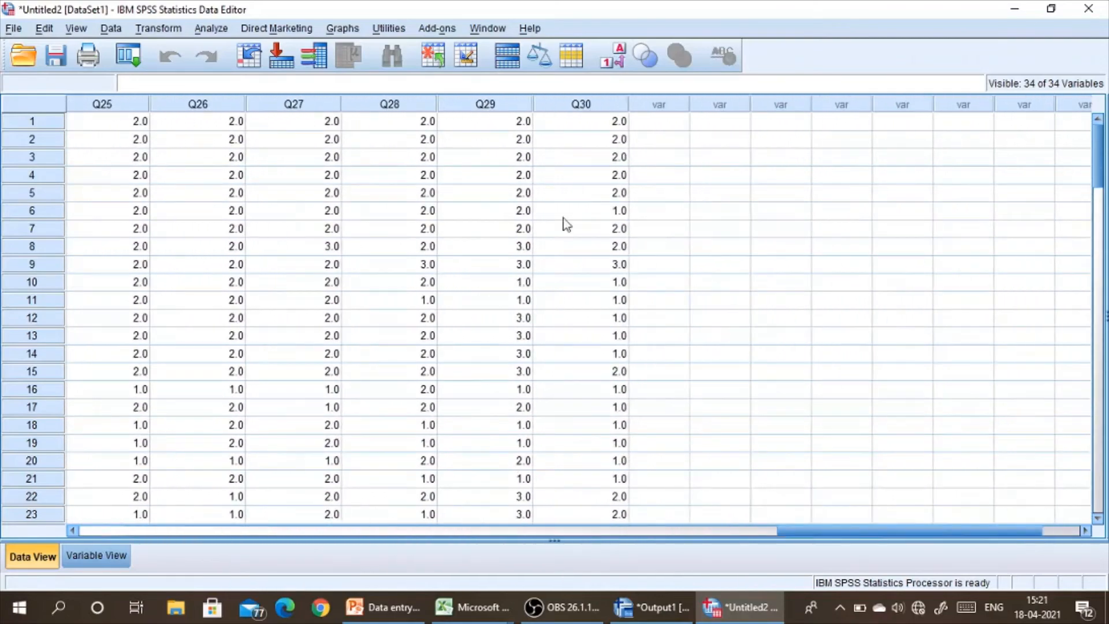
{"action": "left_click", "coordinate": [96, 556]}
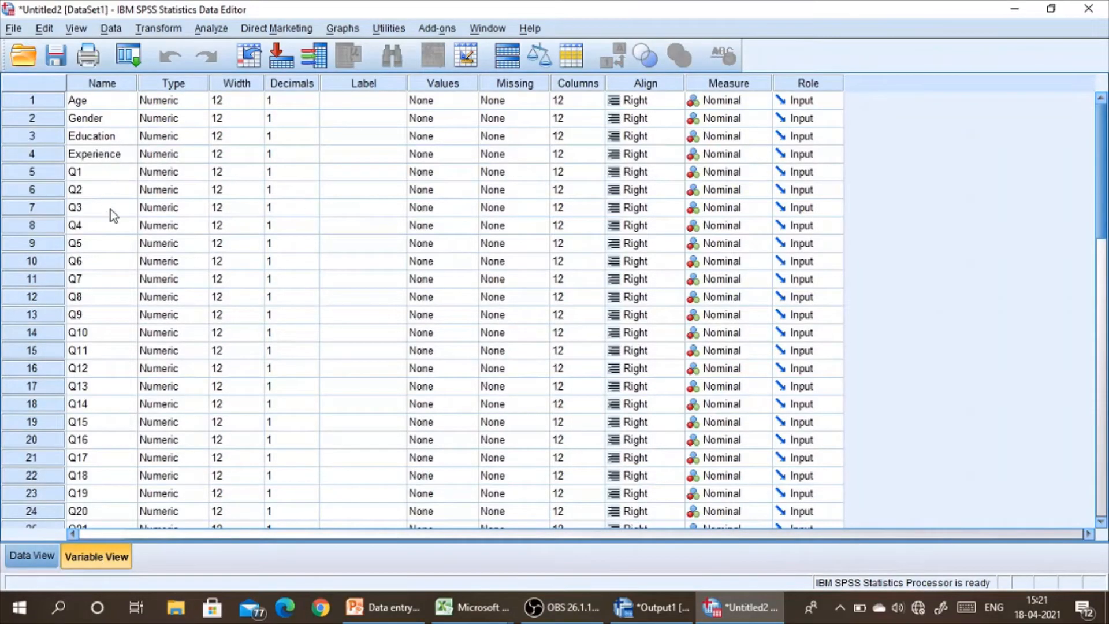
{"action": "scroll", "coordinate": [98, 294], "scroll_direction": "down", "scroll_amount": 4}
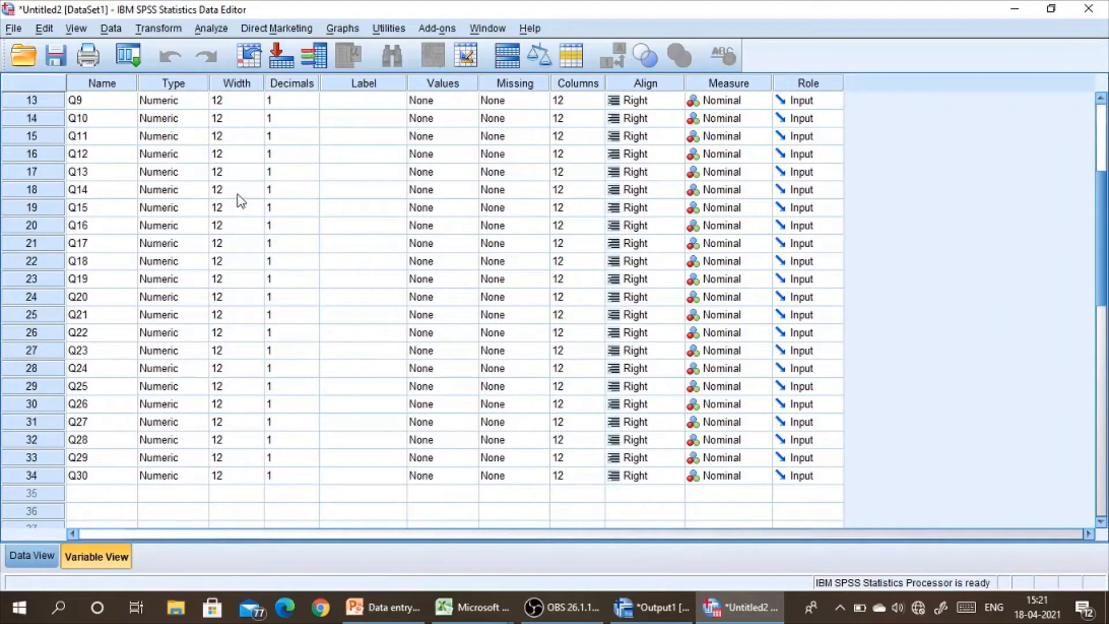
{"action": "scroll", "coordinate": [356, 254], "scroll_direction": "up", "scroll_amount": 4}
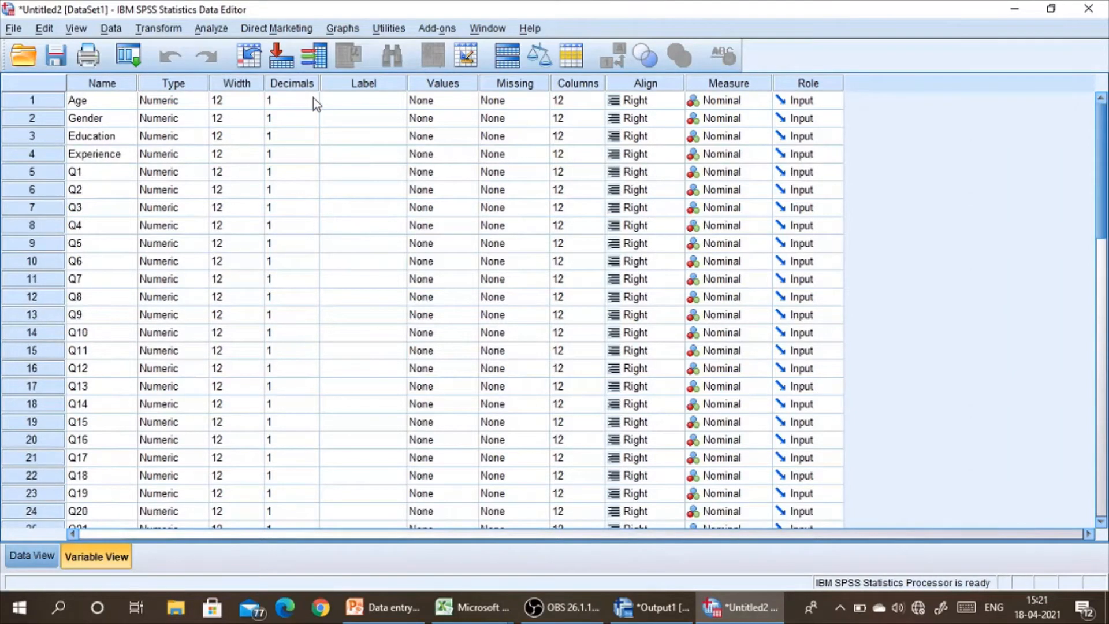
Check the variable type options for Age and keep the type as Numeric
{"action": "left_click", "coordinate": [165, 104]}
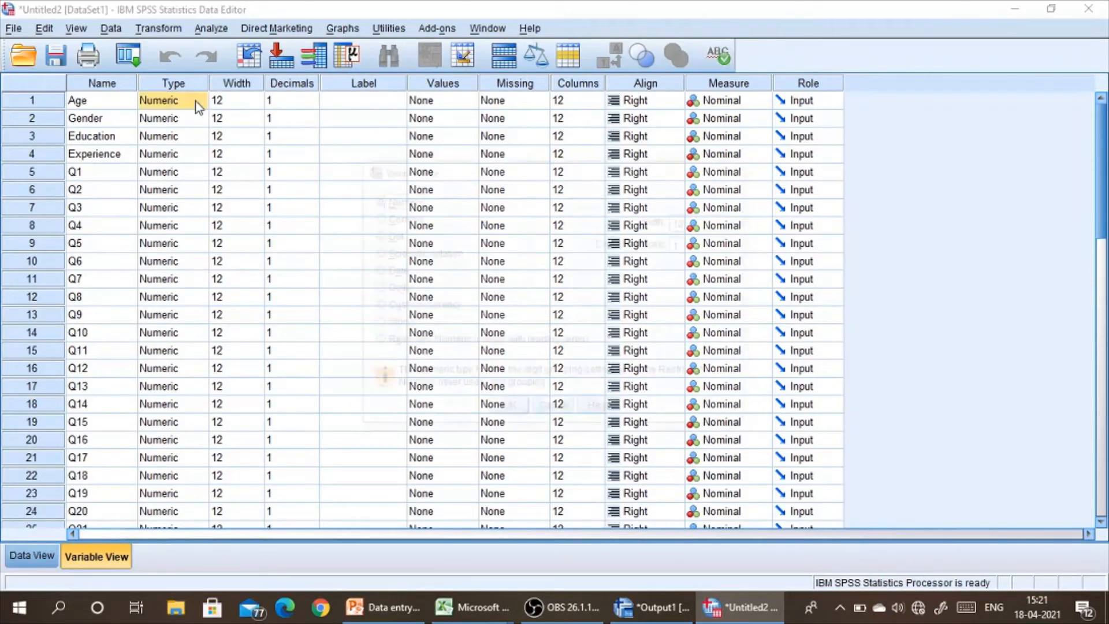
{"action": "left_click", "coordinate": [199, 104]}
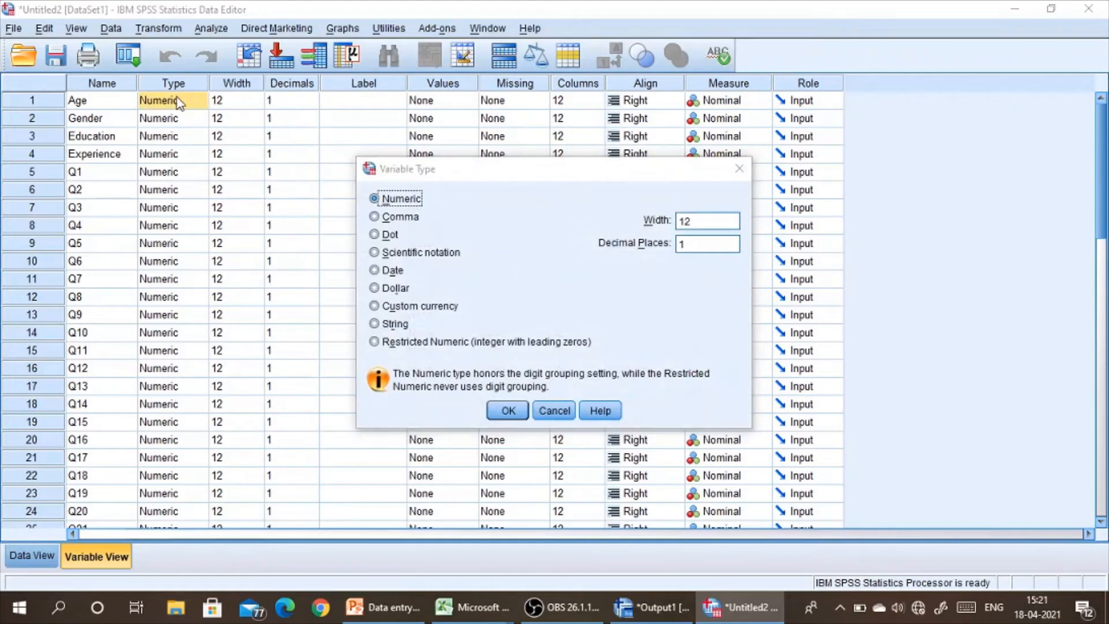
{"action": "left_click", "coordinate": [732, 173]}
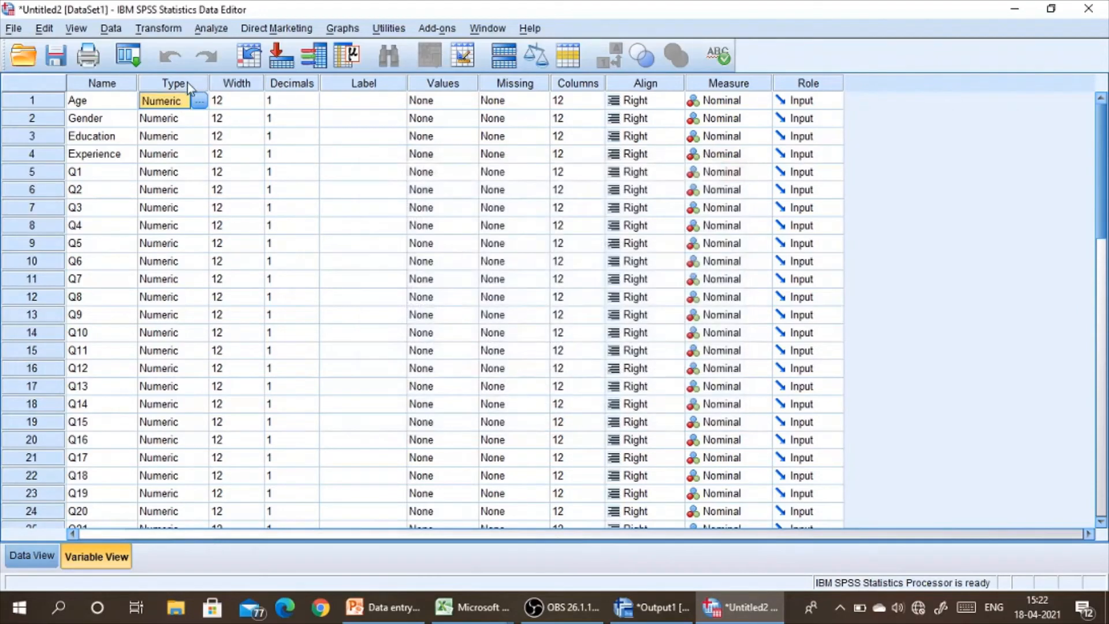
{"action": "left_click", "coordinate": [200, 100]}
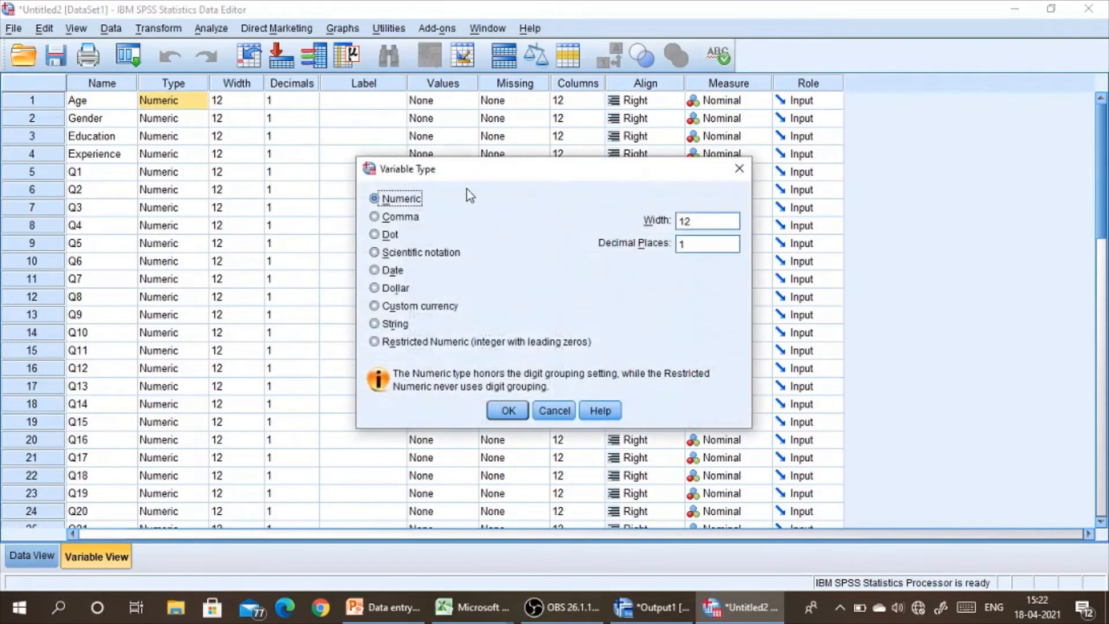
{"action": "left_click", "coordinate": [508, 411]}
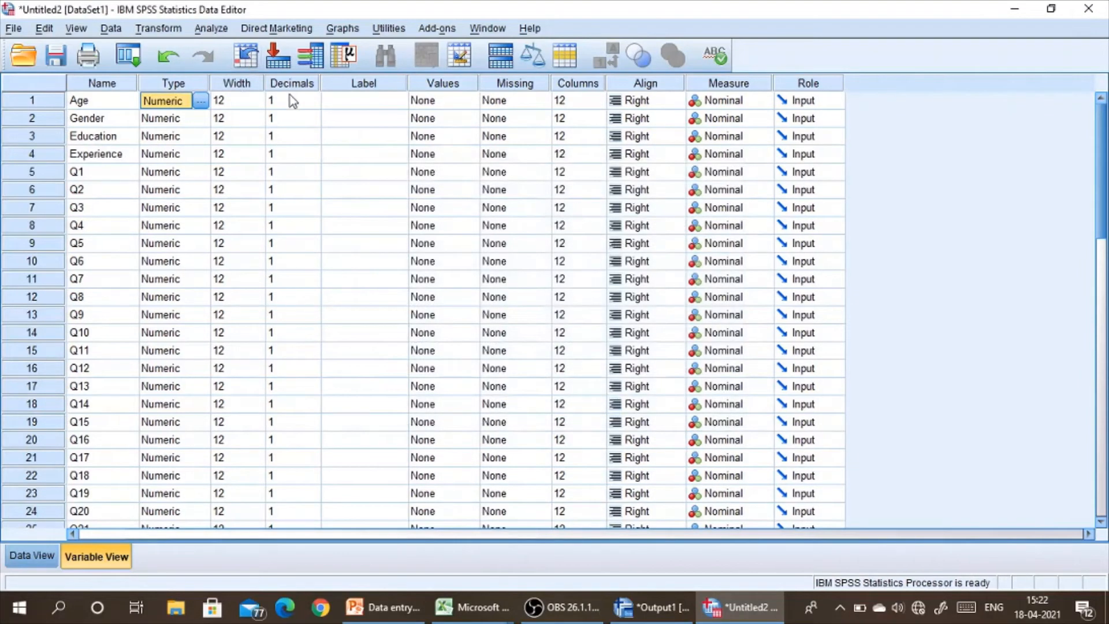
Widen the Label column in the variable list
{"action": "left_click", "coordinate": [342, 103]}
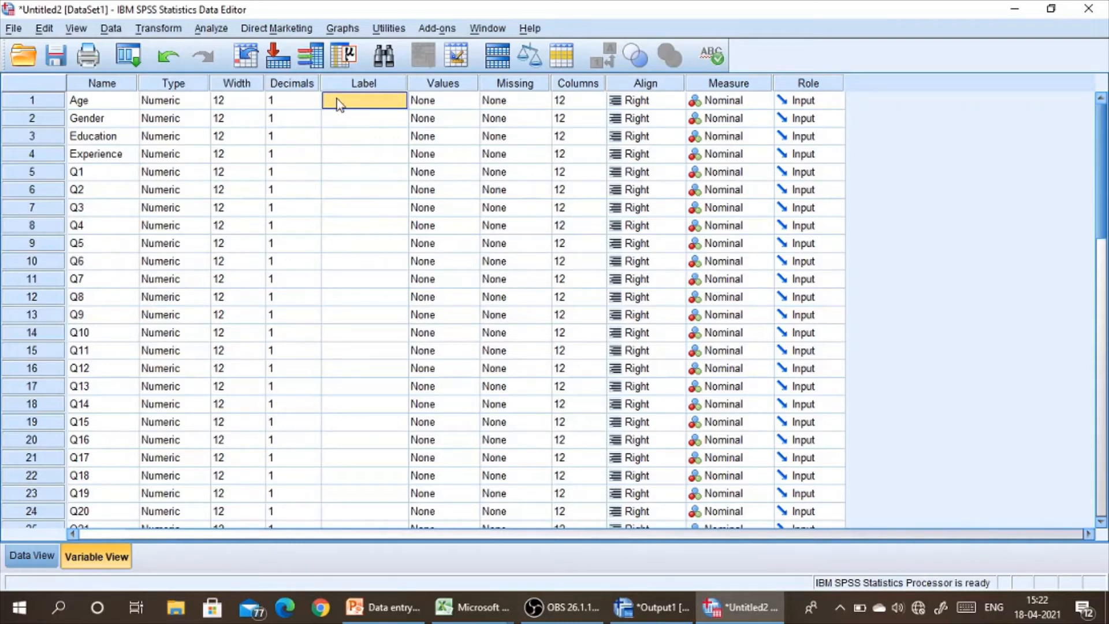
{"action": "left_click_drag", "start_coordinate": [407, 84], "coordinate": [463, 83]}
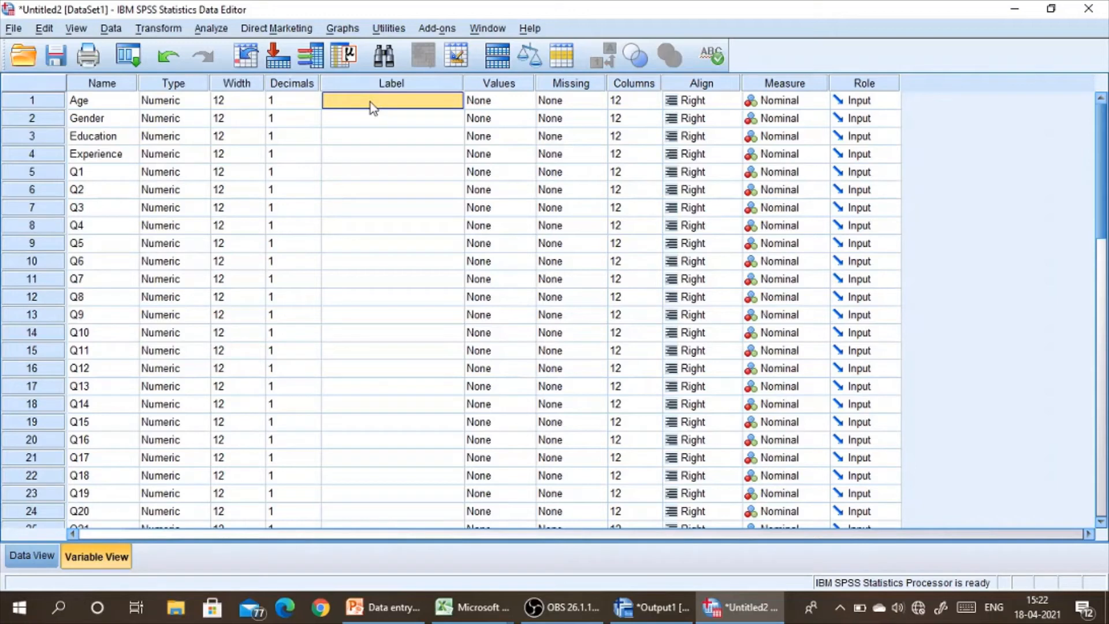
Start defining value labels for Age by adding value 1 with the label "Below 25"
{"action": "left_click", "coordinate": [497, 107]}
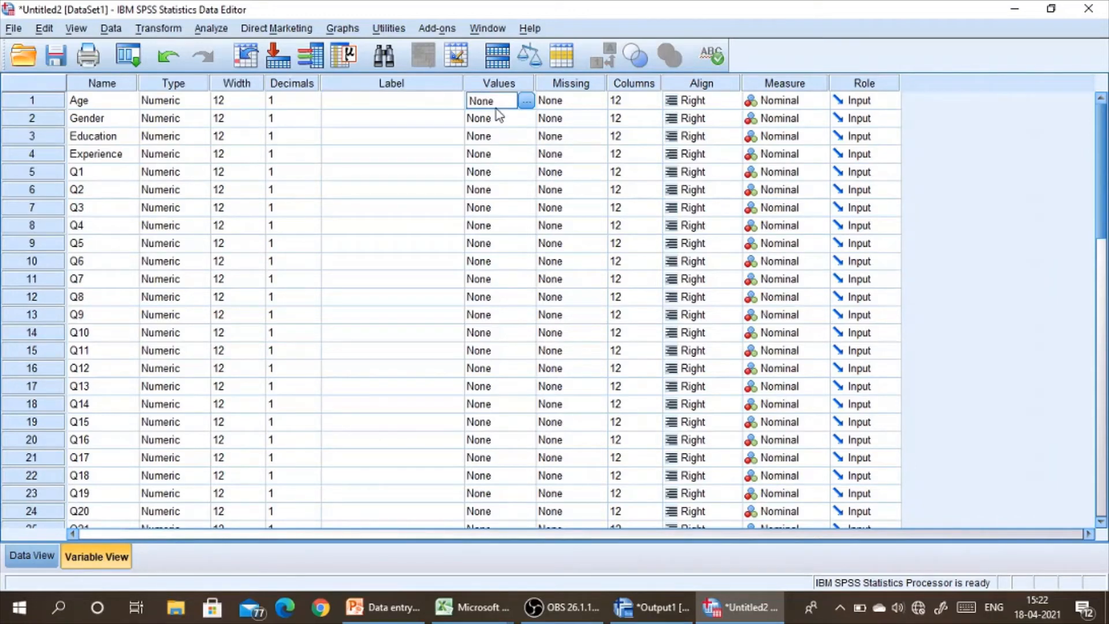
{"action": "left_click", "coordinate": [526, 101]}
{"action": "left_click", "coordinate": [451, 236]}
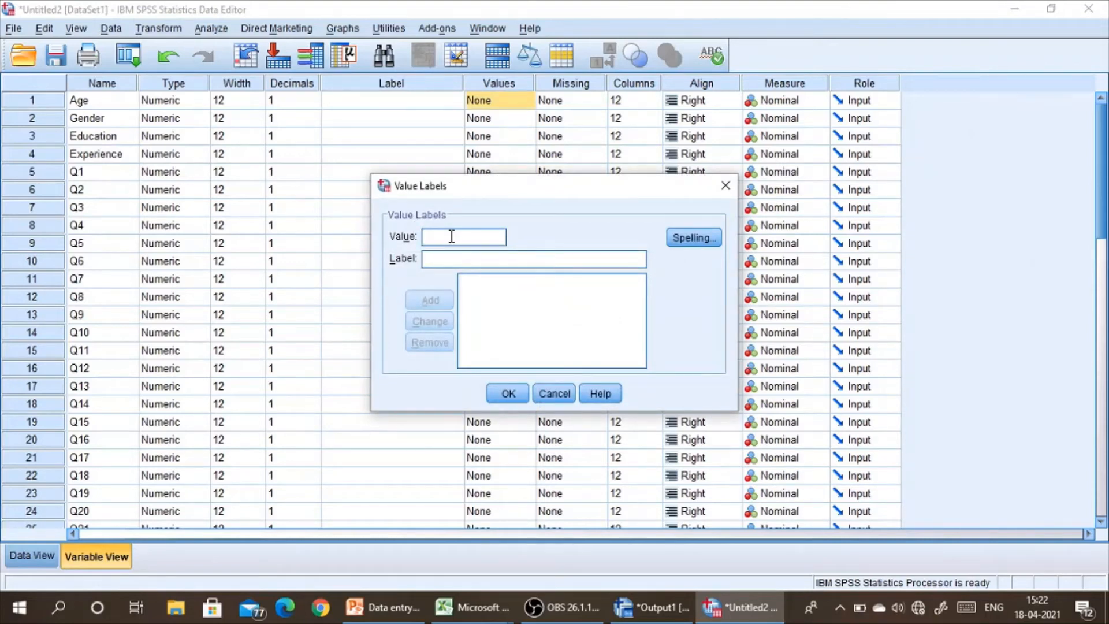
{"action": "type", "text": "1"}
{"action": "type", "text": "Below"}
{"action": "type", "text": " 25"}
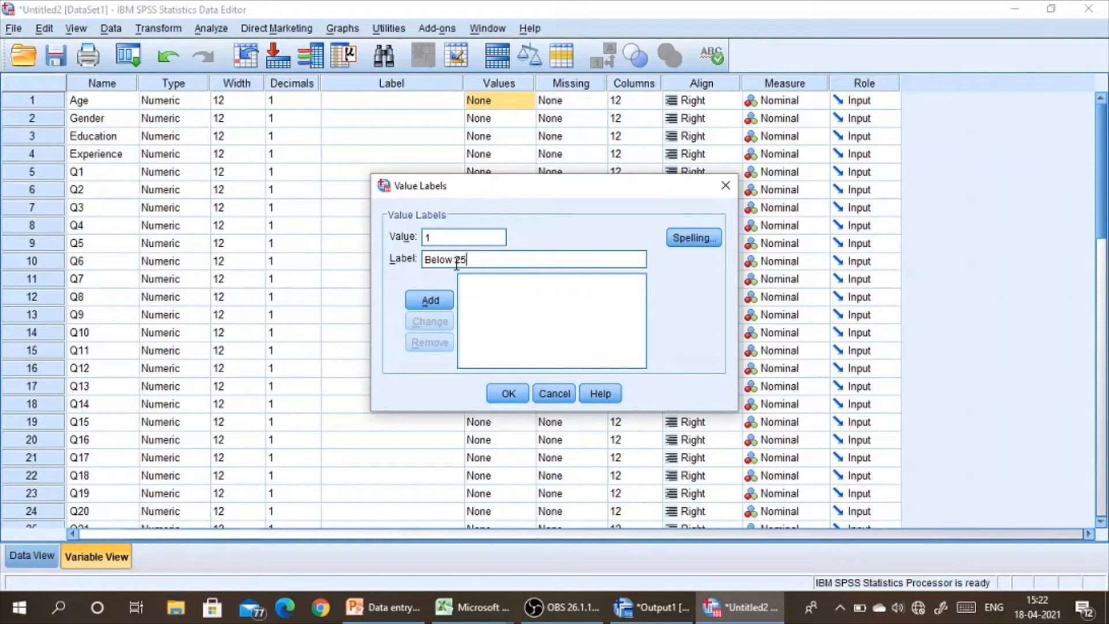
{"action": "left_click", "coordinate": [440, 302]}
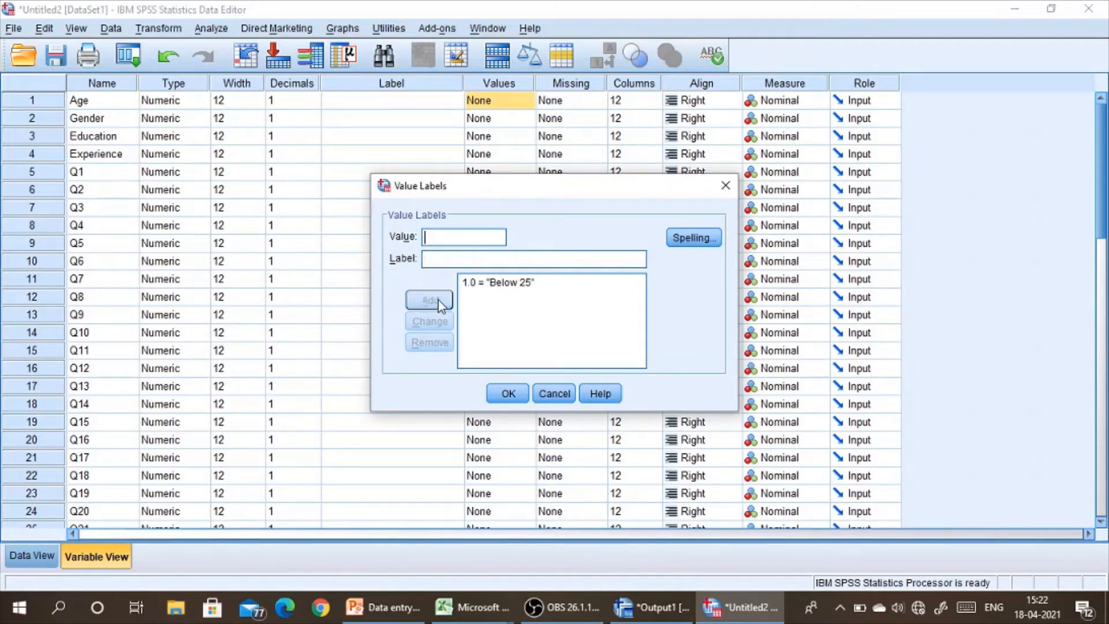
Add value 2 with the label "26-35" for Age and apply the value labels
{"action": "type", "text": "2"}
{"action": "left_click", "coordinate": [439, 256]}
{"action": "type", "text": "26"}
{"action": "key", "text": "BackSpace"}
{"action": "key", "text": "BackSpace"}
{"action": "type", "text": "25"}
{"action": "key", "text": "BackSpace"}
{"action": "type", "text": "6-35"}
{"action": "left_click", "coordinate": [434, 304]}
{"action": "left_click", "coordinate": [507, 395]}
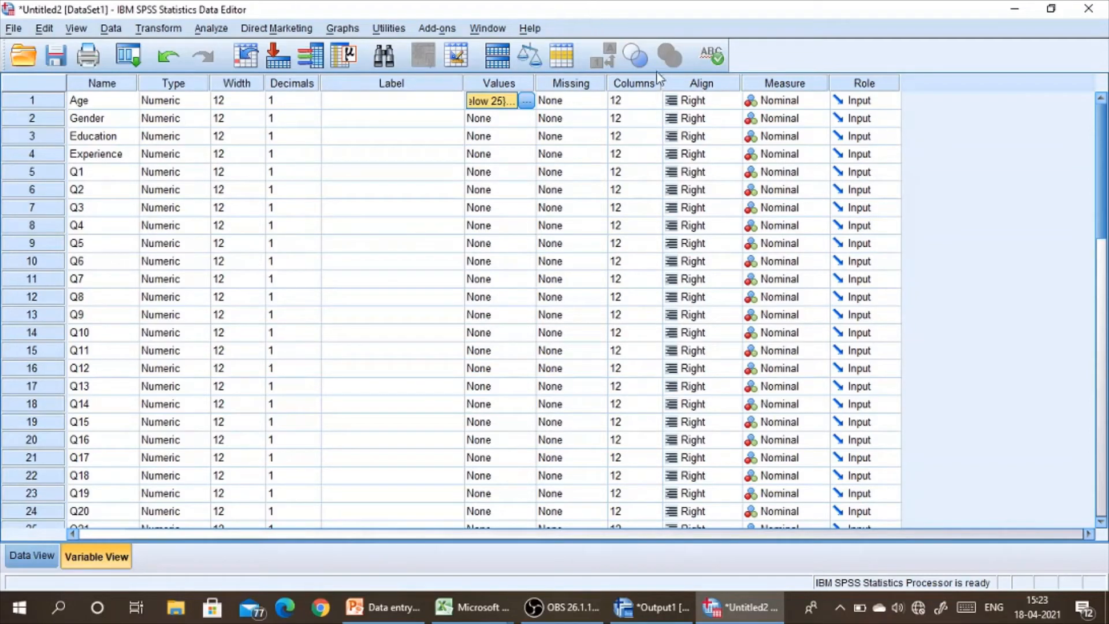
Set the measurement level of Q1, Q2 and Q3 to Scale
{"action": "left_click", "coordinate": [820, 102]}
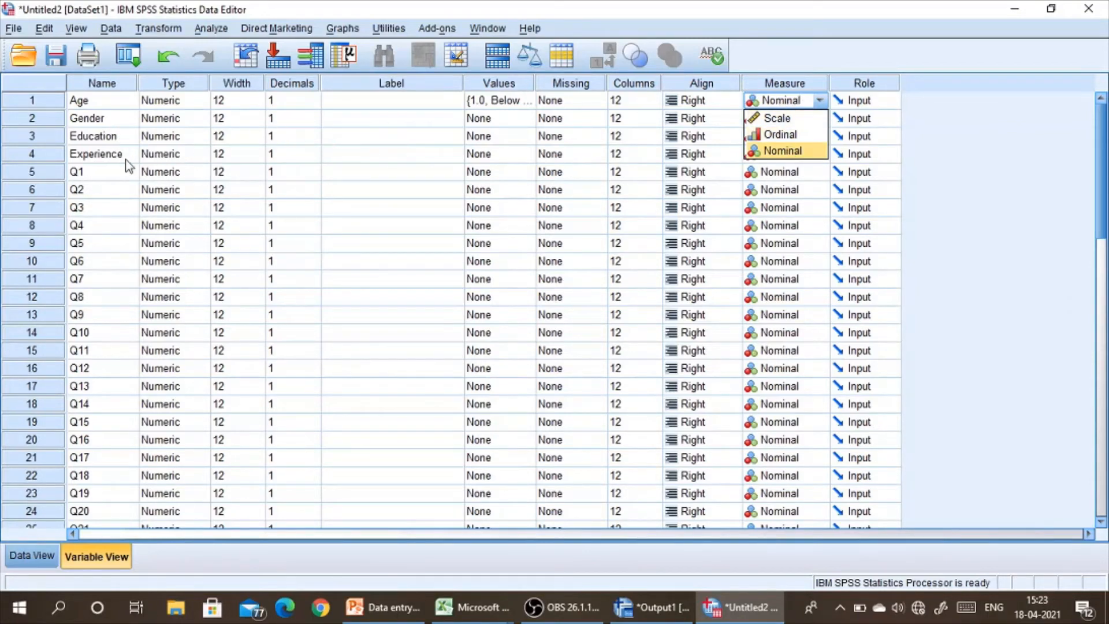
{"action": "scroll", "coordinate": [448, 238], "scroll_direction": "down", "scroll_amount": 1}
{"action": "scroll", "coordinate": [449, 238], "scroll_direction": "down", "scroll_amount": 4}
{"action": "scroll", "coordinate": [445, 238], "scroll_direction": "up", "scroll_amount": 5}
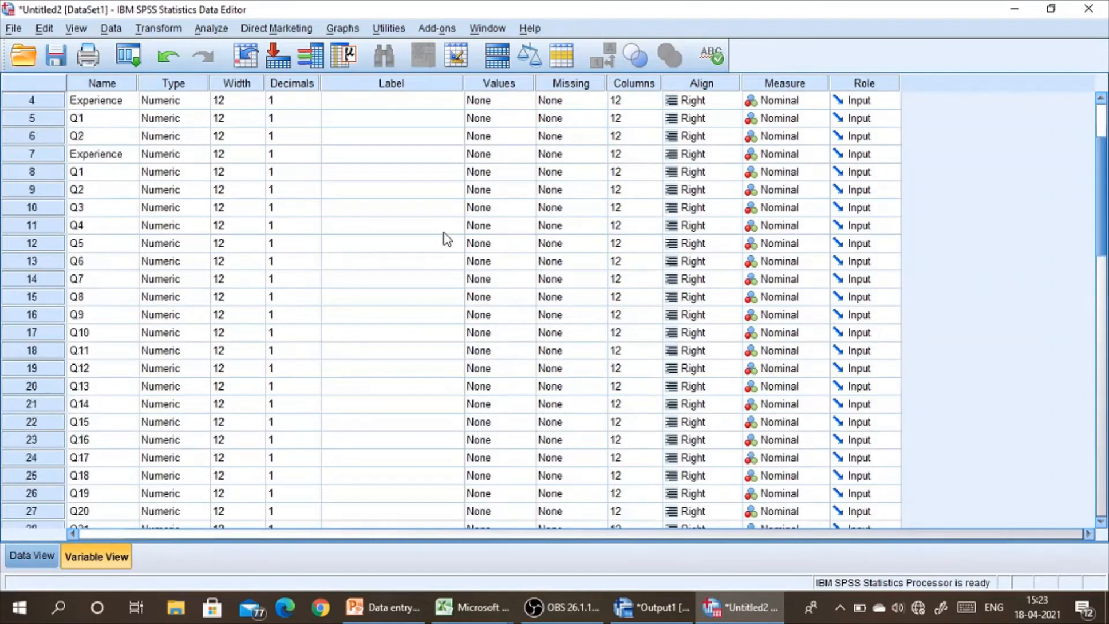
{"action": "left_click", "coordinate": [799, 172]}
{"action": "left_click", "coordinate": [785, 189]}
{"action": "left_click", "coordinate": [787, 190]}
{"action": "left_click", "coordinate": [782, 209]}
{"action": "left_click", "coordinate": [781, 209]}
{"action": "left_click", "coordinate": [777, 224]}
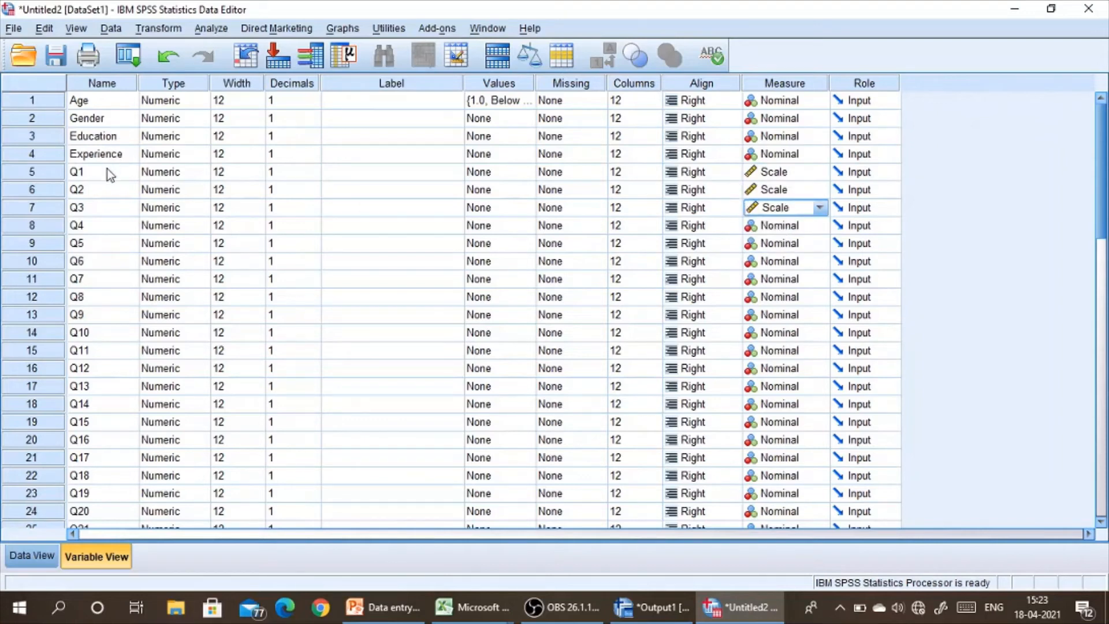
Start defining value labels for Q1 by adding value 1 with the label "Stongly Disagree"
{"action": "left_click", "coordinate": [504, 171]}
{"action": "left_click", "coordinate": [527, 173]}
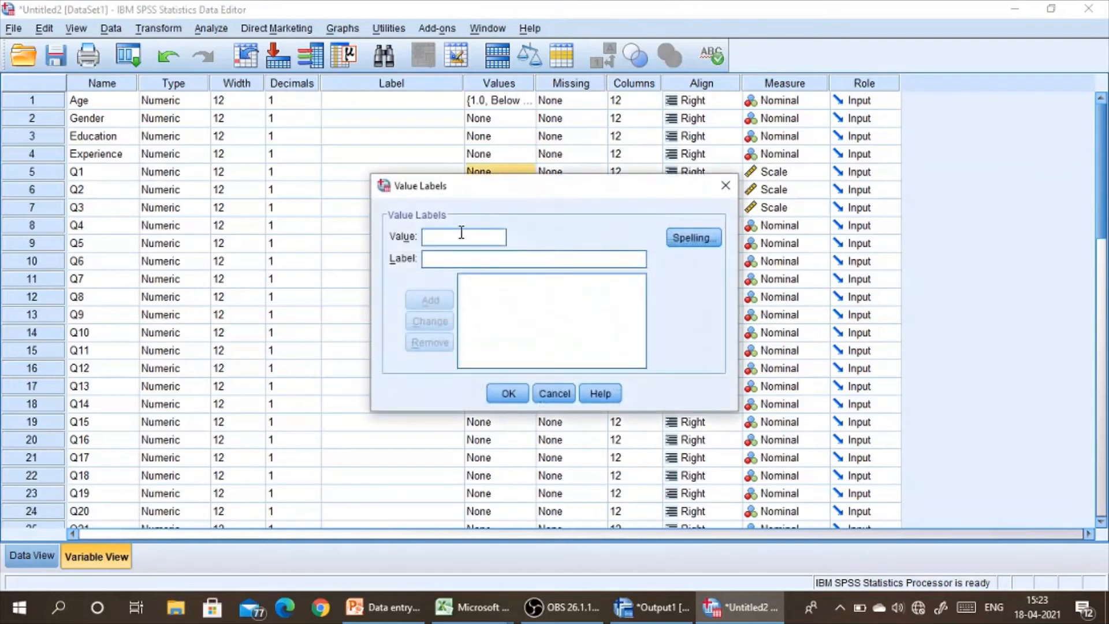
{"action": "type", "text": "1"}
{"action": "left_click", "coordinate": [455, 257]}
{"action": "type", "text": "SDSA"}
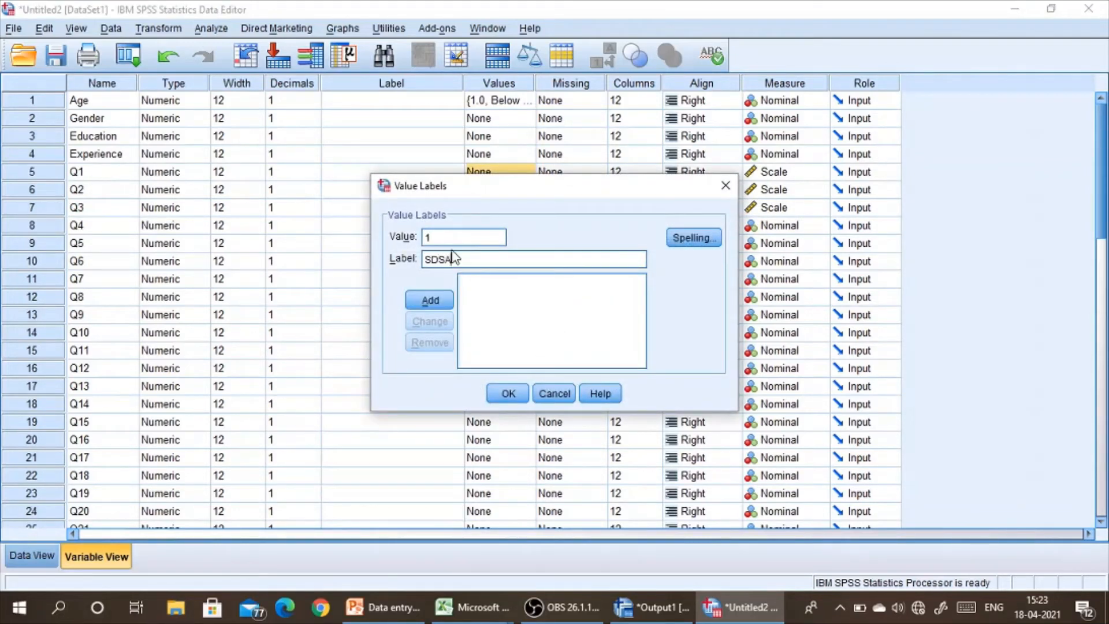
{"action": "key", "text": "BackSpace"}
{"action": "key", "text": "BackSpace"}
{"action": "key", "text": "BackSpace"}
{"action": "type", "text": "tongly Disagree"}
{"action": "left_click", "coordinate": [430, 299]}
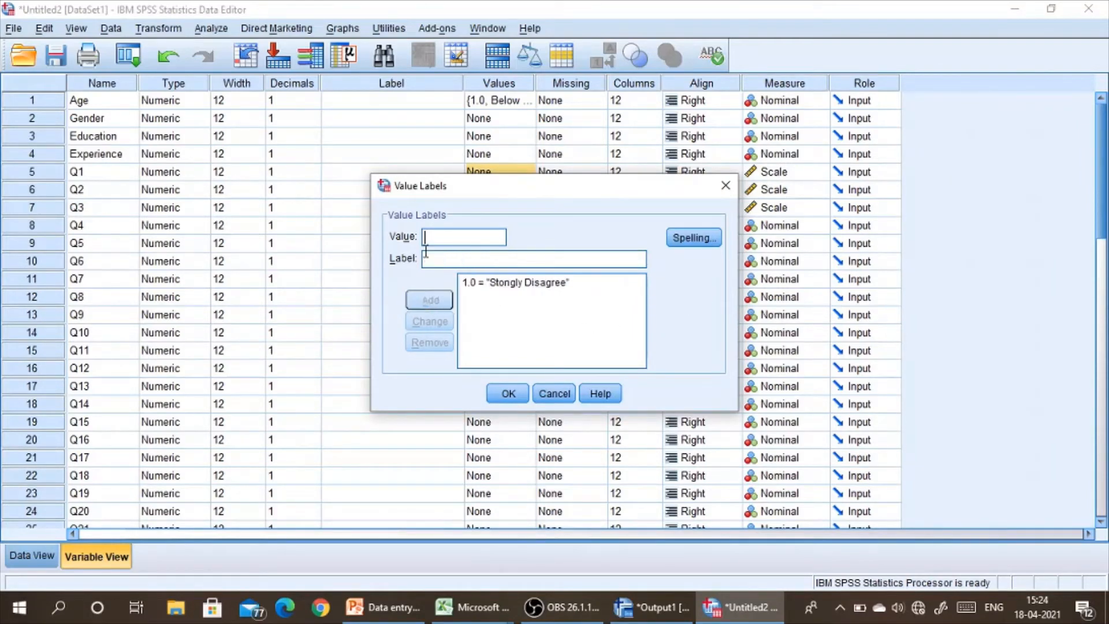
Add Q1 value labels 2 for "Disagree" and 3 for "Neutral"
{"action": "left_click", "coordinate": [443, 237]}
{"action": "type", "text": "2"}
{"action": "left_click", "coordinate": [449, 257]}
{"action": "type", "text": "Disagree"}
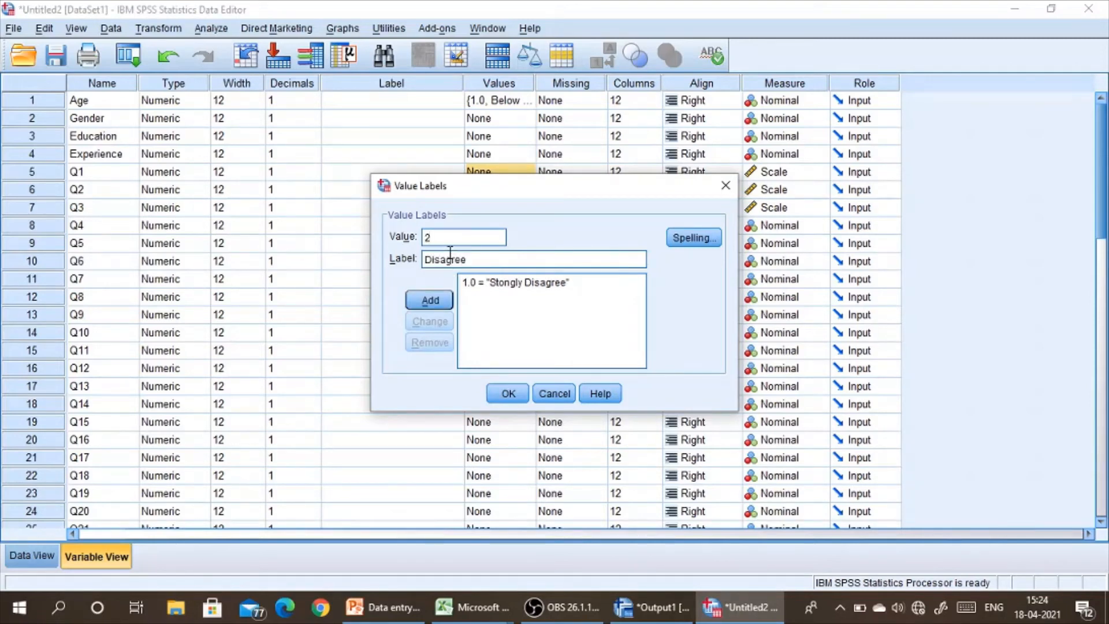
{"action": "left_click", "coordinate": [425, 299]}
{"action": "left_click", "coordinate": [438, 242]}
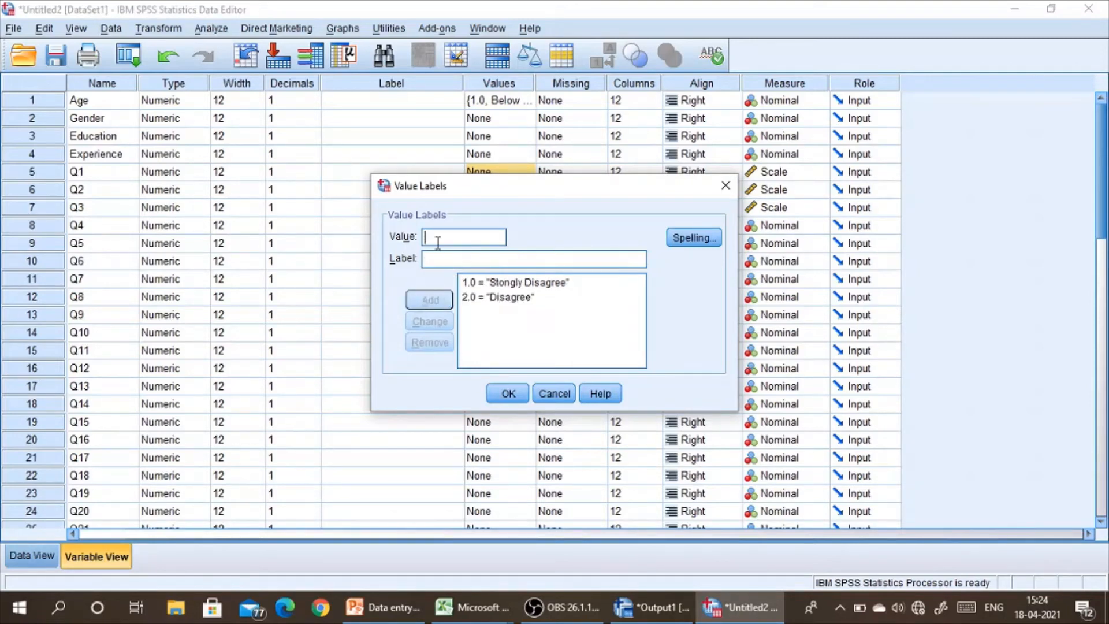
{"action": "type", "text": "3"}
{"action": "left_click", "coordinate": [457, 257]}
{"action": "type", "text": "Neutral"}
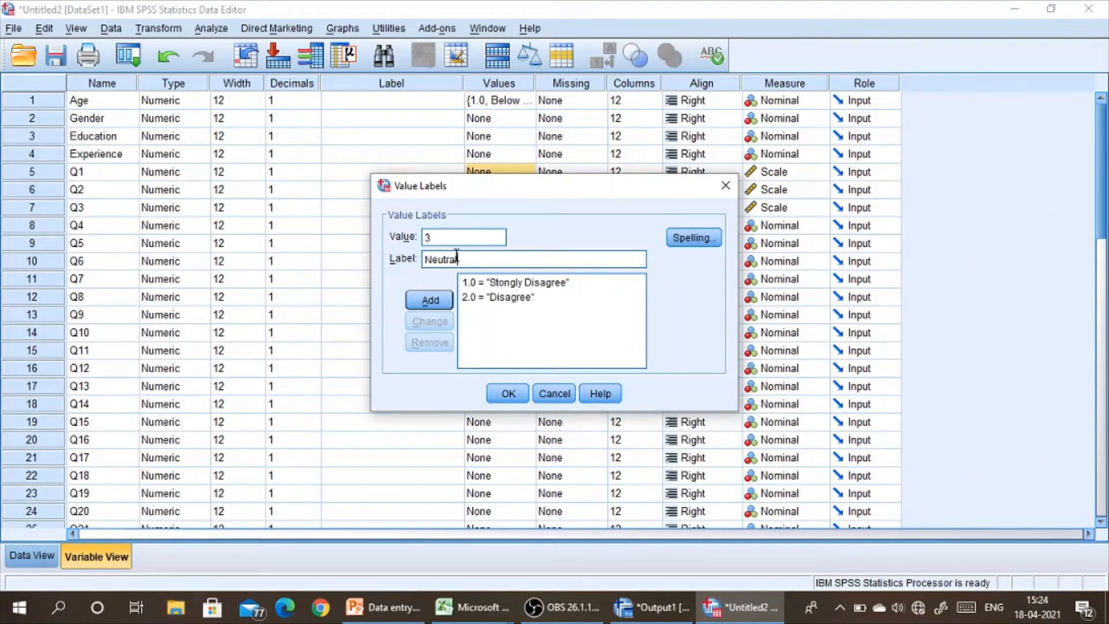
{"action": "left_click", "coordinate": [434, 305]}
Add Q1 value labels 4 for "Agree" and 5 for "Strongly agree", and apply the set
{"action": "type", "text": "4"}
{"action": "left_click", "coordinate": [442, 259]}
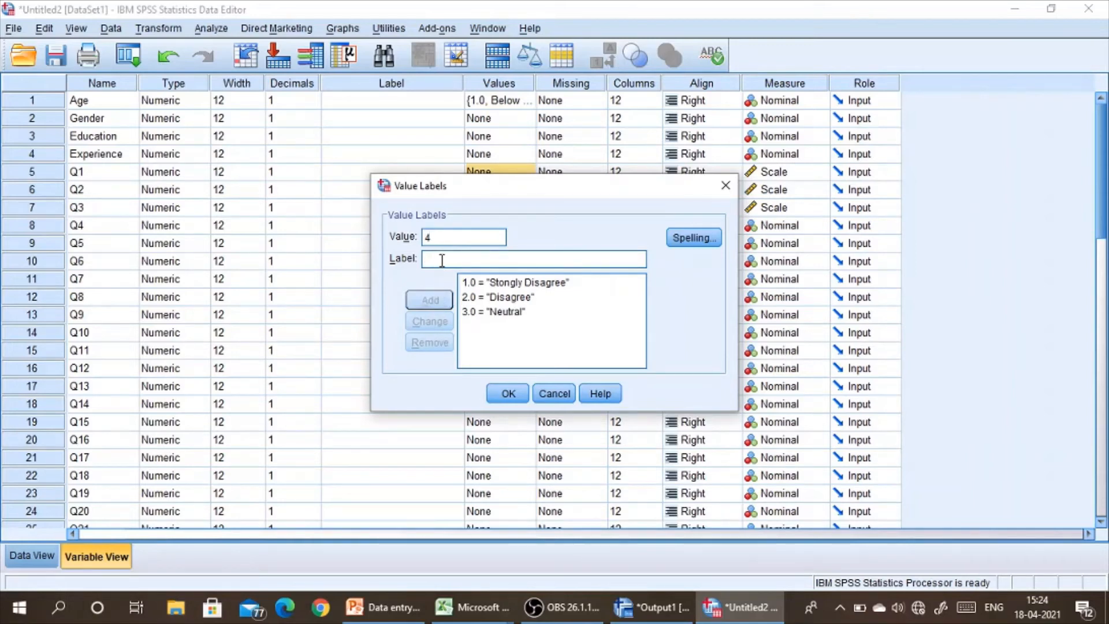
{"action": "type", "text": "Agree"}
{"action": "left_click", "coordinate": [439, 301]}
{"action": "type", "text": "5"}
{"action": "left_click", "coordinate": [445, 257]}
{"action": "type", "text": "S"}
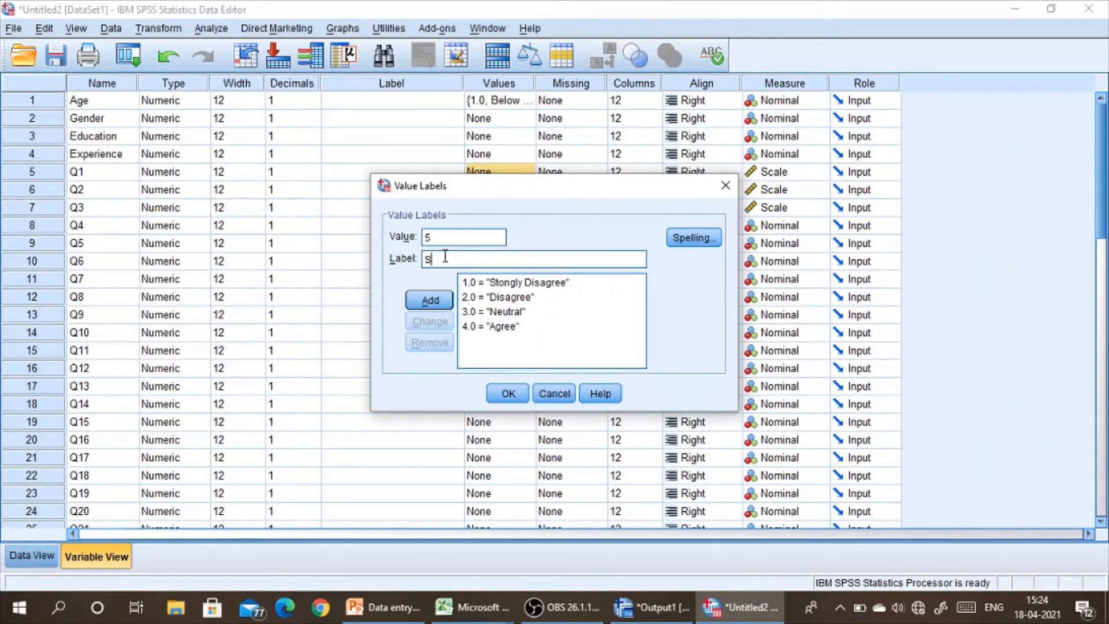
{"action": "type", "text": "trongly agree"}
{"action": "left_click", "coordinate": [418, 301]}
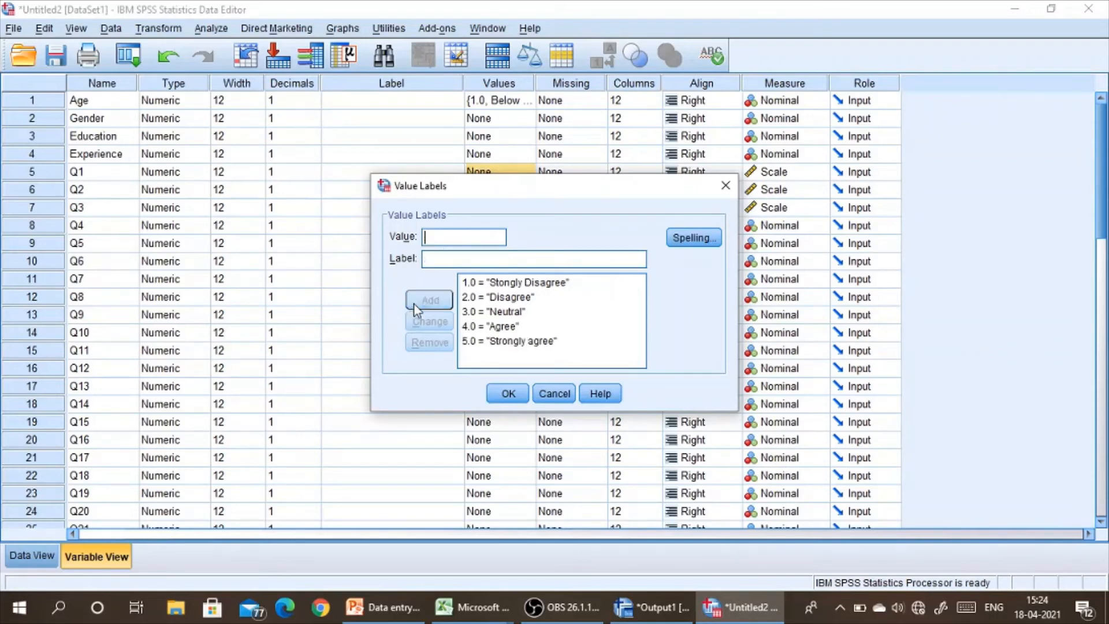
{"action": "left_click", "coordinate": [509, 394]}
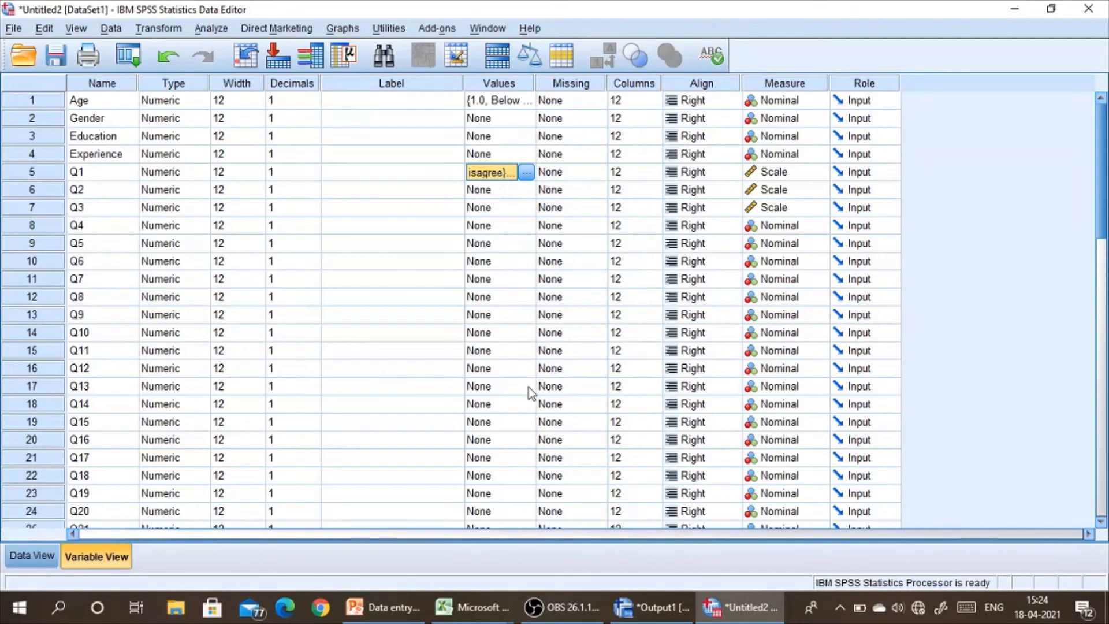
Copy the value labels of Q1 and paste them to all questions from Q2 to Q30
{"action": "scroll", "coordinate": [516, 421], "scroll_direction": "down", "scroll_amount": 2}
{"action": "scroll", "coordinate": [516, 421], "scroll_direction": "down", "scroll_amount": 2}
{"action": "scroll", "coordinate": [514, 420], "scroll_direction": "up", "scroll_amount": 4}
{"action": "right_click", "coordinate": [493, 173]}
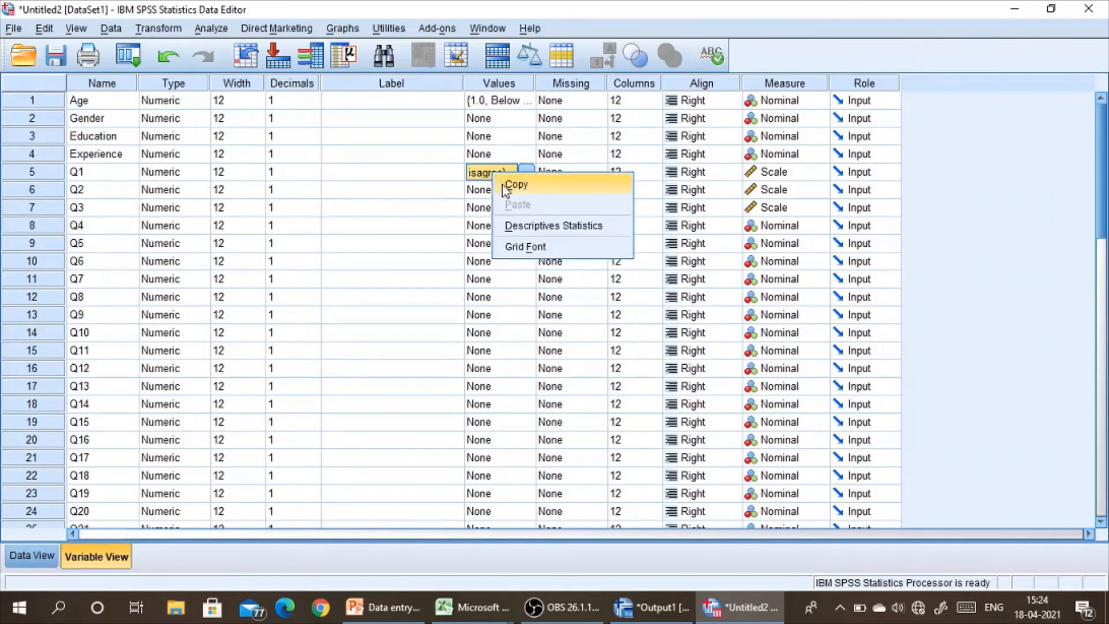
{"action": "left_click", "coordinate": [514, 185]}
{"action": "left_click", "coordinate": [503, 193]}
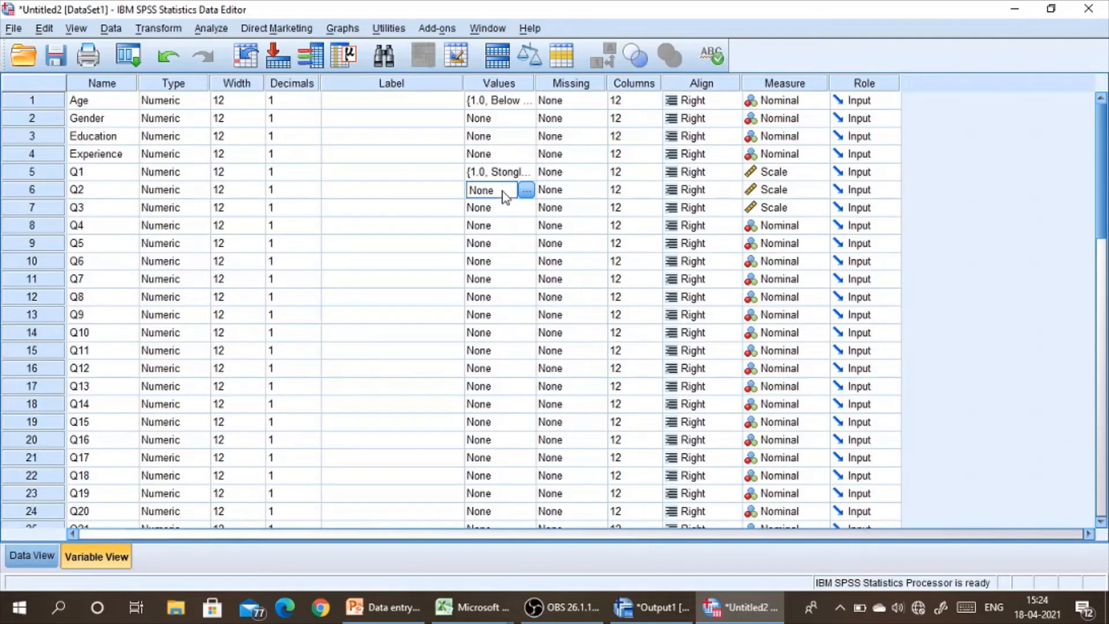
{"action": "key", "text": "shift+Down"}
{"action": "key", "text": "shift+Down"}
{"action": "key", "text": "shift+Down"}
{"action": "key", "text": "shift+Down"}
{"action": "key", "text": "shift+Down"}
{"action": "key", "text": "shift+Down"}
{"action": "key", "text": "shift+Down"}
{"action": "key", "text": "shift+Down"}
{"action": "key", "text": "shift+Down"}
{"action": "key", "text": "shift+Down"}
{"action": "key", "text": "shift+Down"}
{"action": "key", "text": "shift+Down"}
{"action": "key", "text": "shift+Down"}
{"action": "key", "text": "shift+Down"}
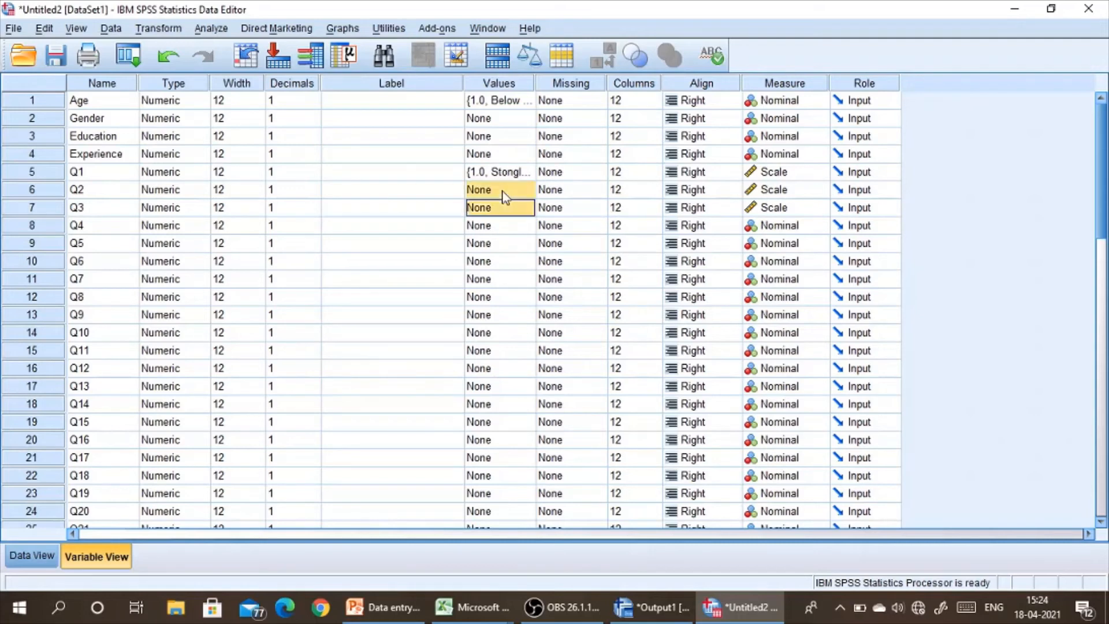
{"action": "key", "text": "shift+Down"}
{"action": "key", "text": "shift+Down"}
{"action": "key", "text": "shift+Down"}
{"action": "key", "text": "shift+Down"}
{"action": "key", "text": "shift+Down"}
{"action": "key", "text": "shift+Down"}
{"action": "key", "text": "shift+Down"}
{"action": "key", "text": "shift+Down"}
{"action": "key", "text": "shift+Down"}
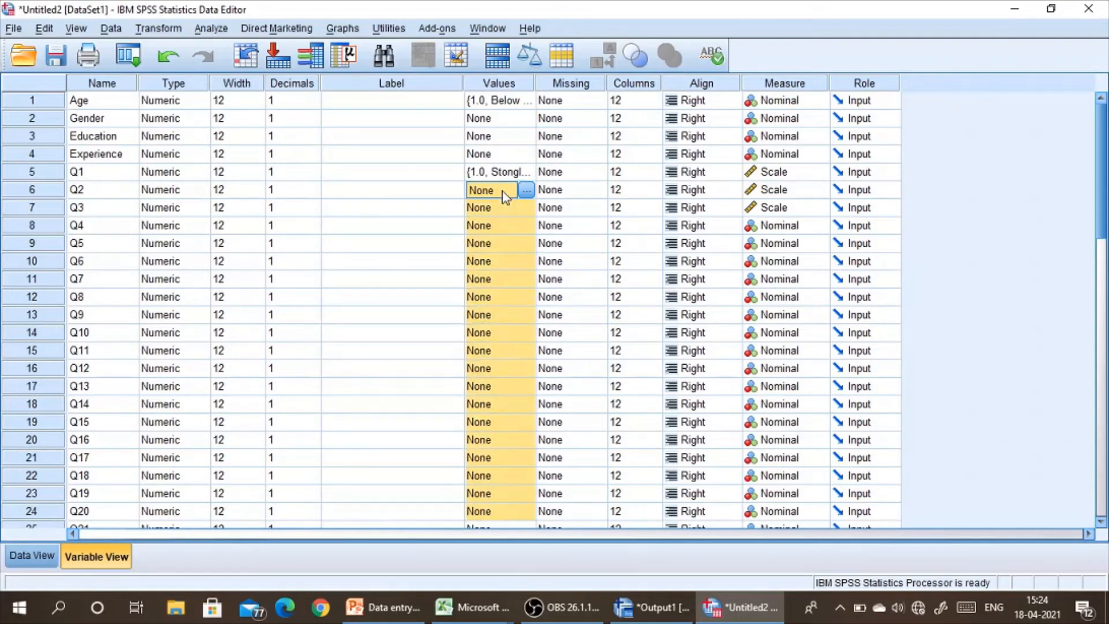
{"action": "key", "text": "shift+Down"}
{"action": "key", "text": "shift+Down"}
{"action": "key", "text": "shift+Down"}
{"action": "key", "text": "shift+Down"}
{"action": "key", "text": "shift+Down"}
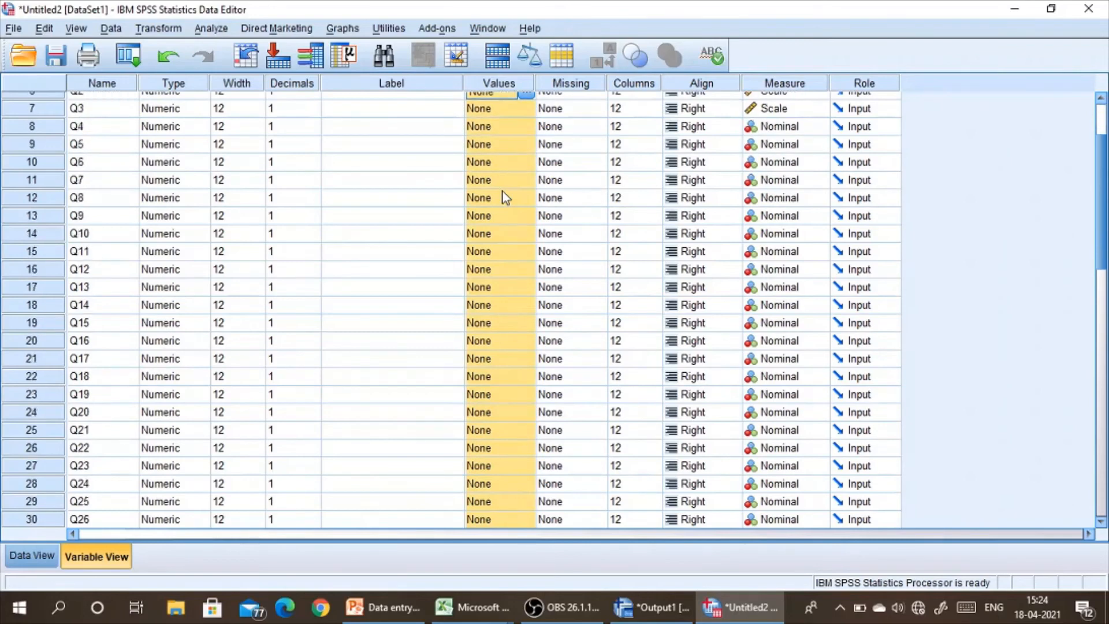
{"action": "key", "text": "shift+Down"}
{"action": "key", "text": "shift+Down"}
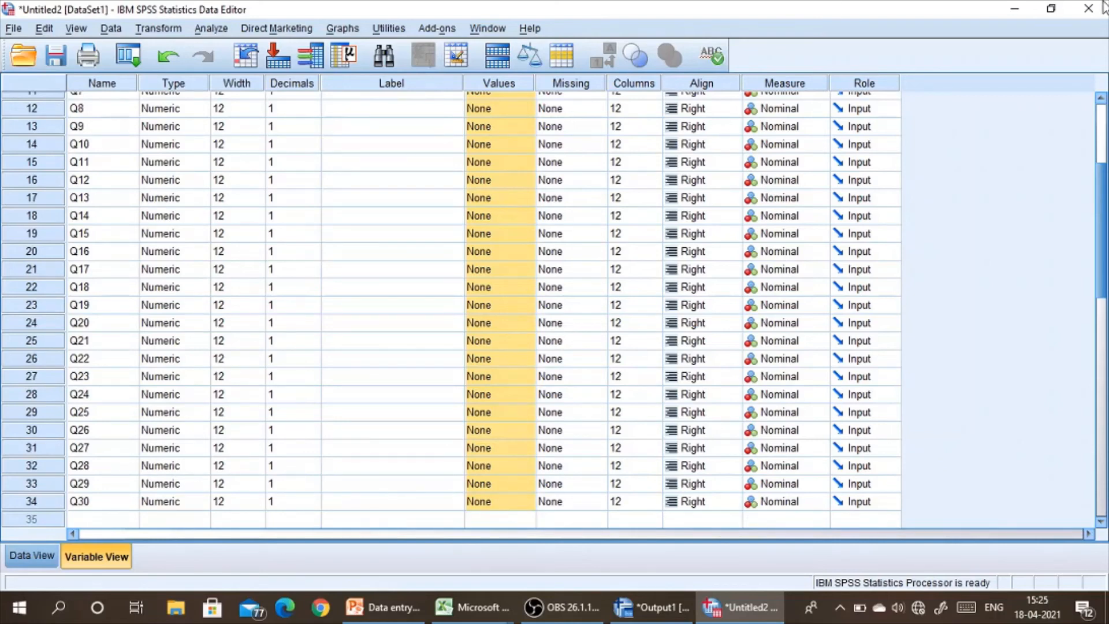
{"action": "right_click", "coordinate": [502, 198]}
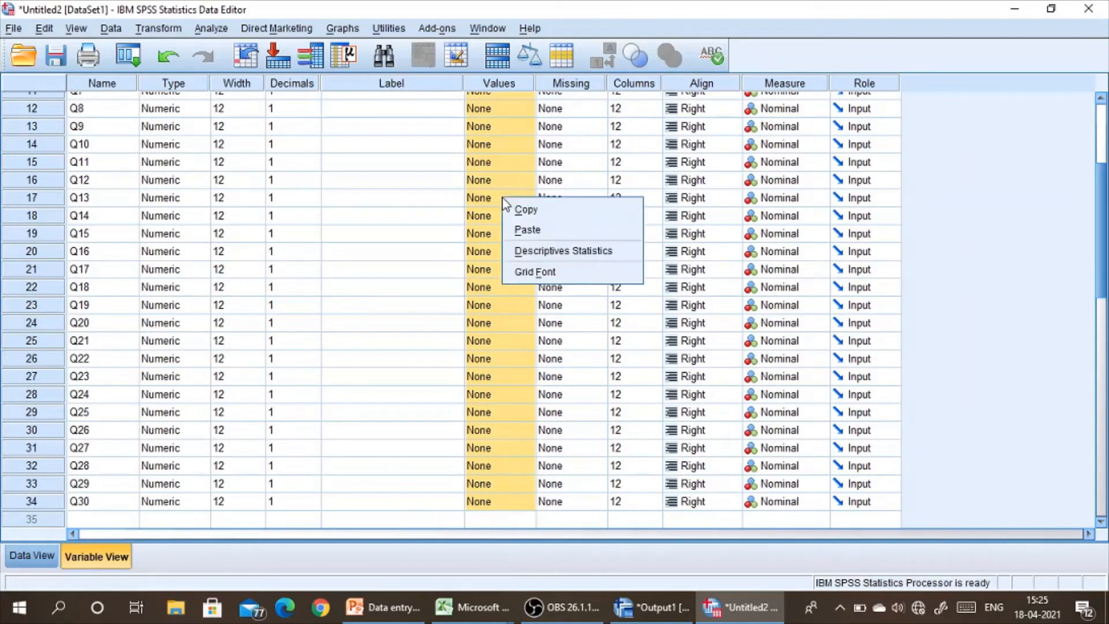
{"action": "left_click", "coordinate": [526, 230]}
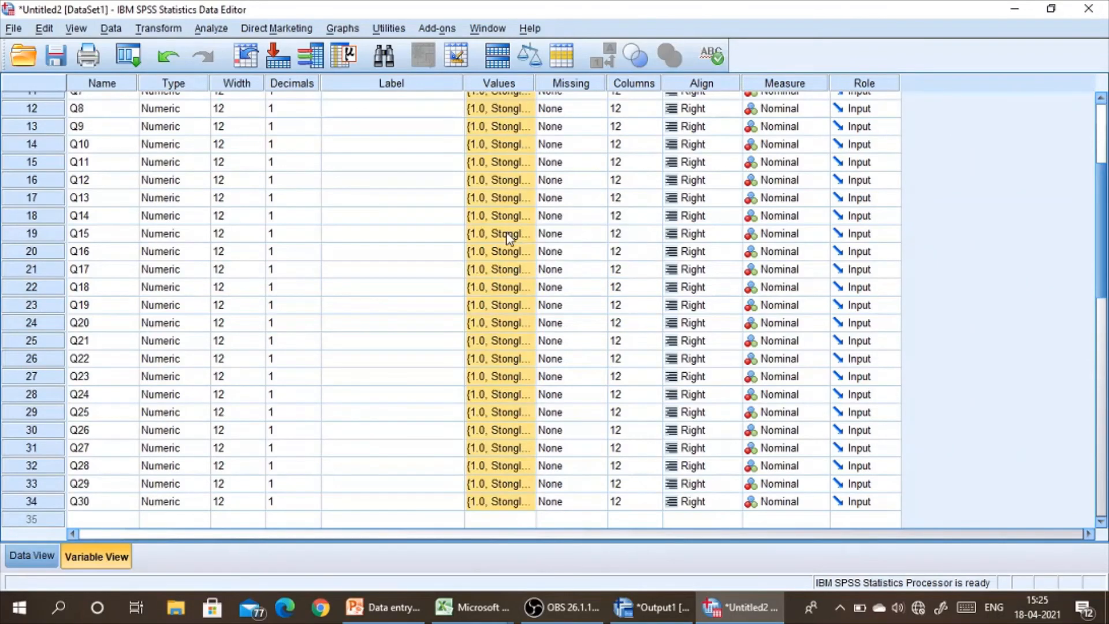
Set the measurement level of Q4 to Scale
{"action": "scroll", "coordinate": [394, 270], "scroll_direction": "up", "scroll_amount": 3}
{"action": "scroll", "coordinate": [394, 269], "scroll_direction": "up", "scroll_amount": 1}
{"action": "left_click", "coordinate": [393, 266]}
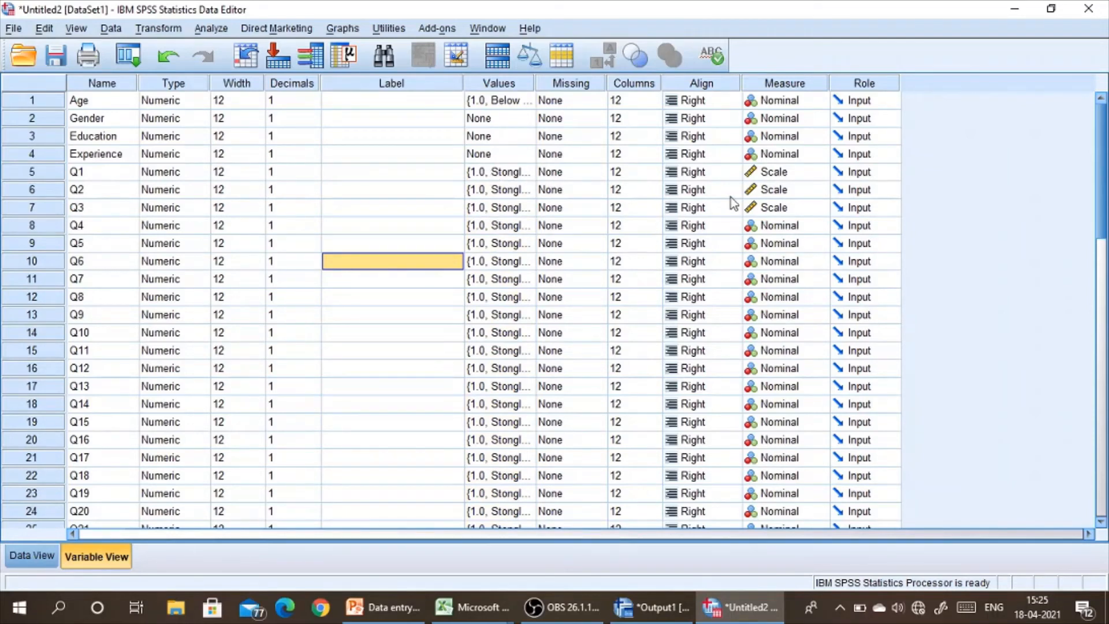
{"action": "left_click", "coordinate": [774, 226]}
{"action": "left_click", "coordinate": [790, 242]}
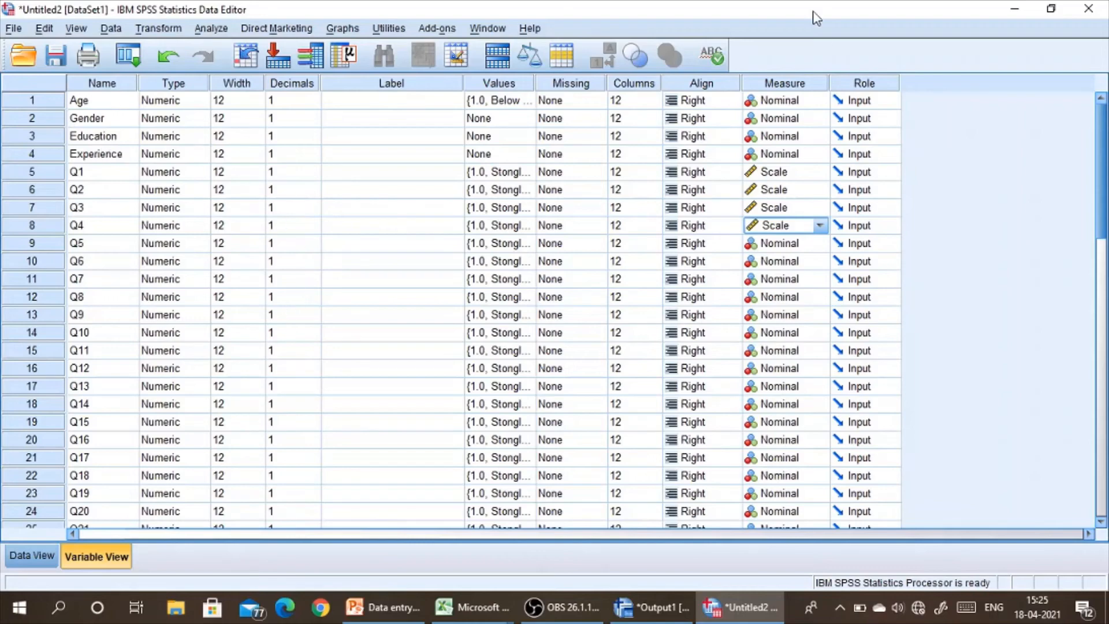
Switch to the SPSS Data-1 workbook in Excel to examine the headings above the question columns, and return to the SPSS Data Editor
{"action": "left_click", "coordinate": [469, 607]}
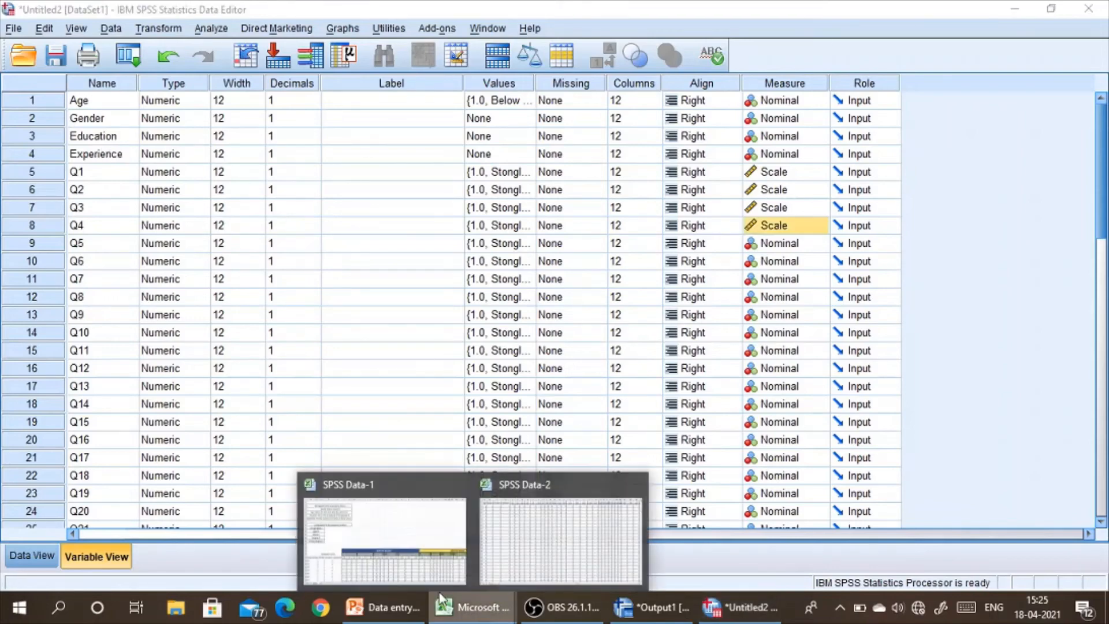
{"action": "left_click", "coordinate": [382, 509]}
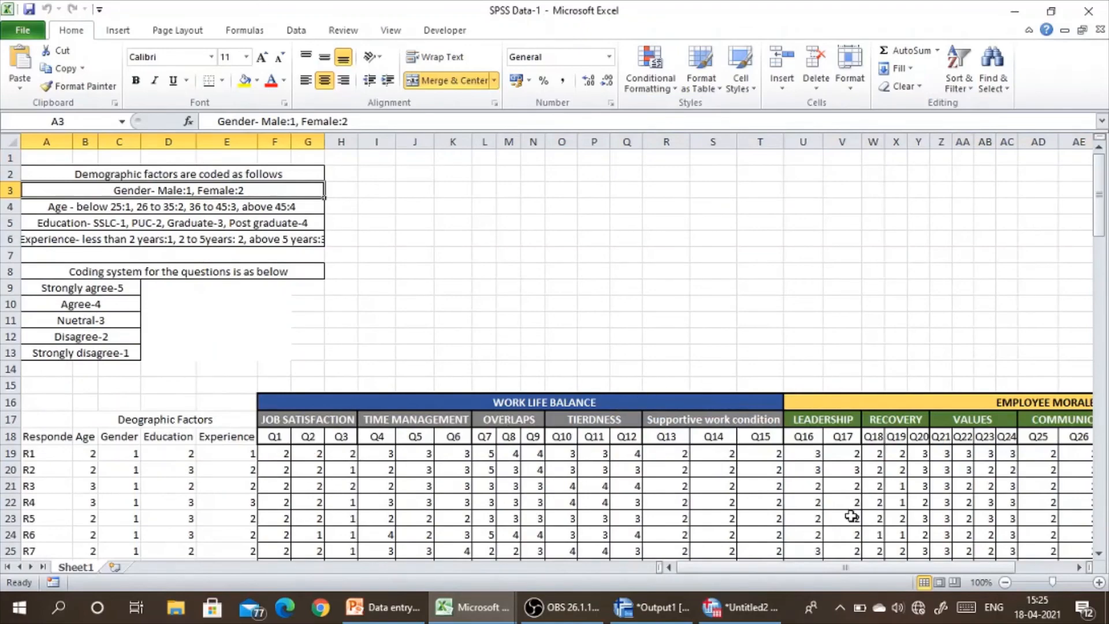
{"action": "left_click", "coordinate": [716, 609]}
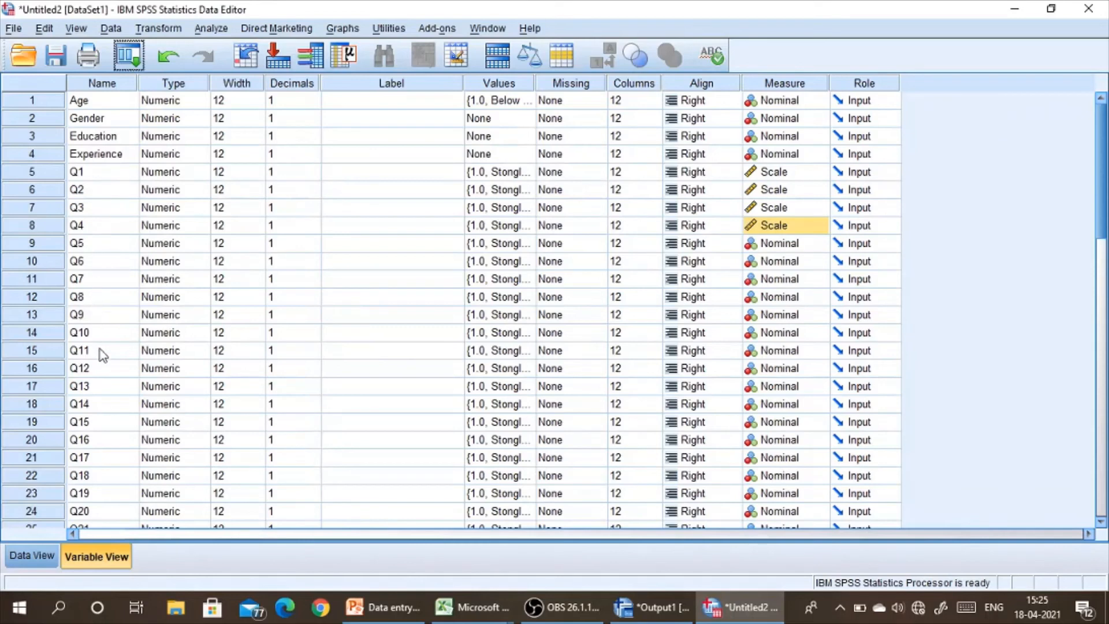
Check Q1's group headings in the SPSS Data-1 workbook in Excel and rename variable Q1 in SPSS as WLB_JSQ1
{"action": "left_click", "coordinate": [87, 174]}
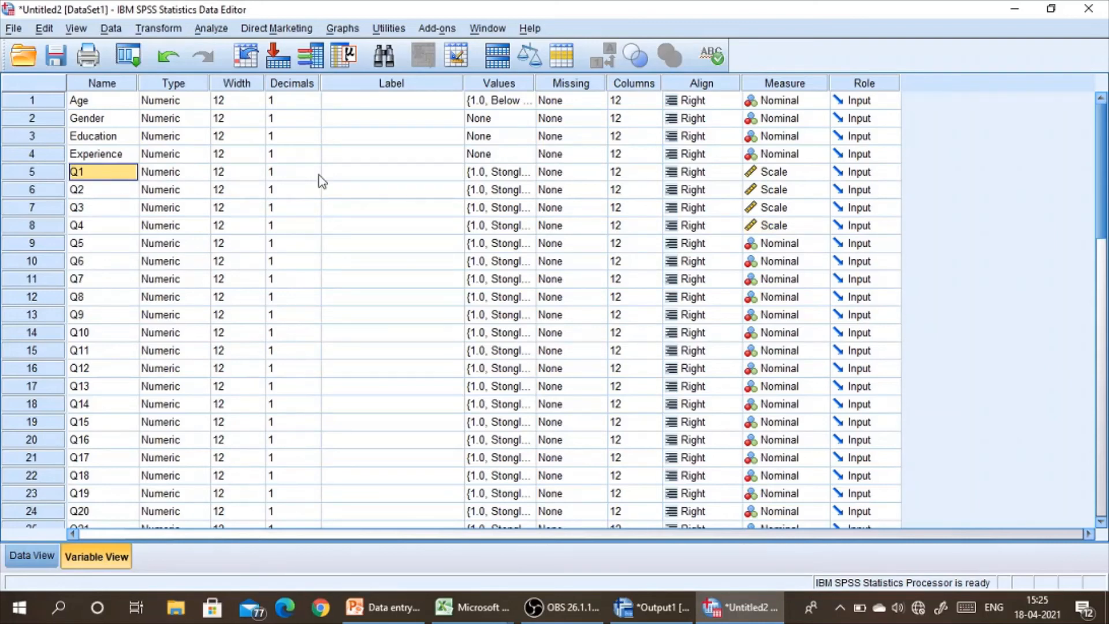
{"action": "mouse_move", "coordinate": [471, 606]}
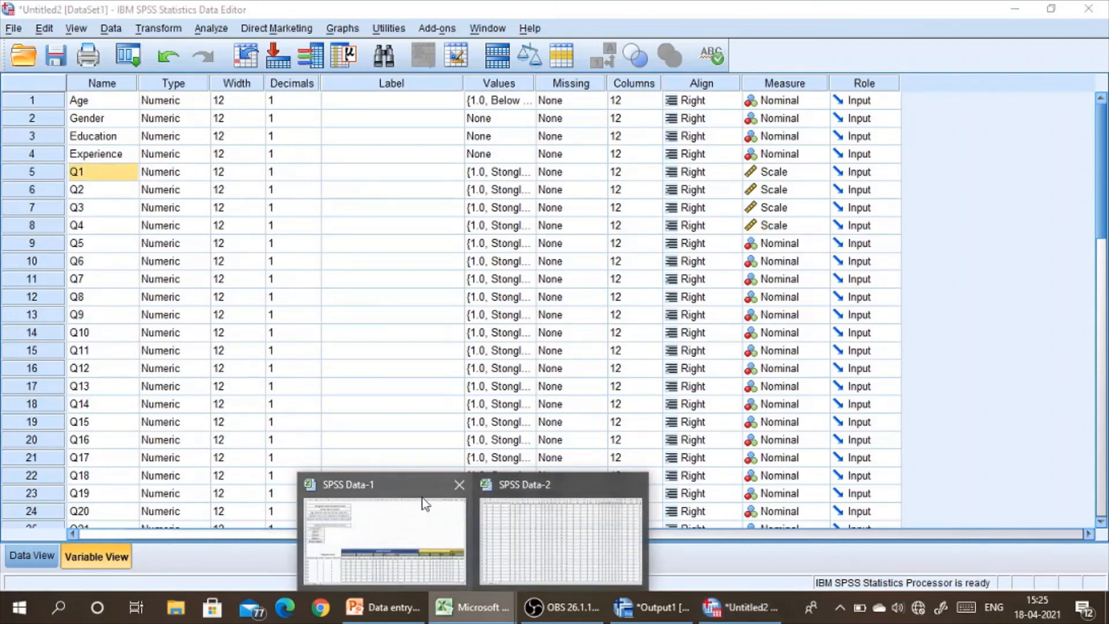
{"action": "left_click", "coordinate": [452, 532]}
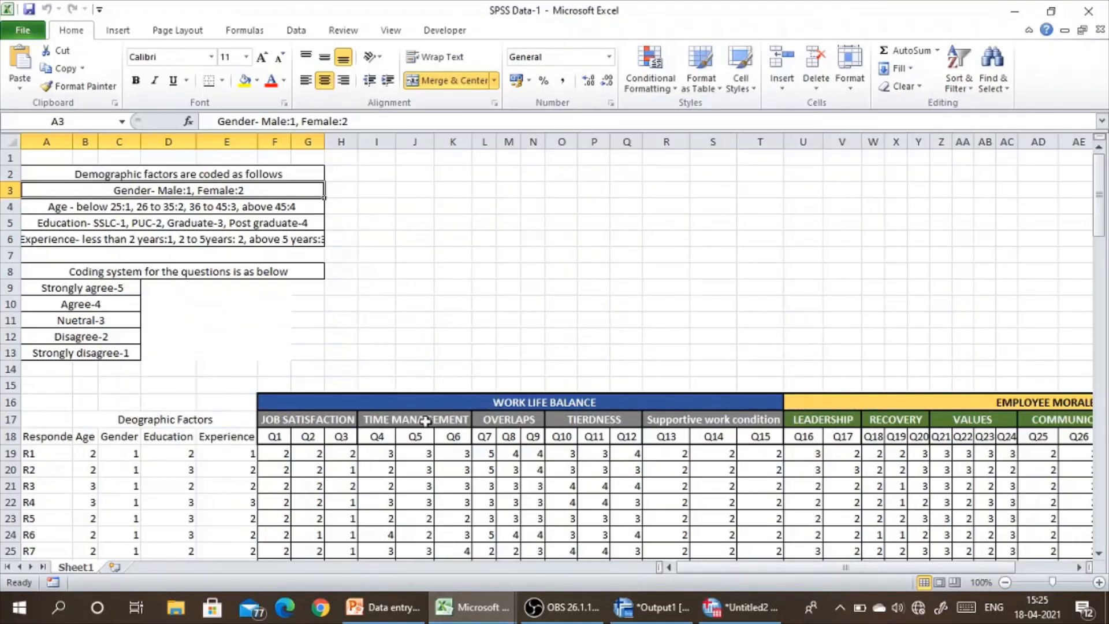
{"action": "left_click", "coordinate": [739, 606]}
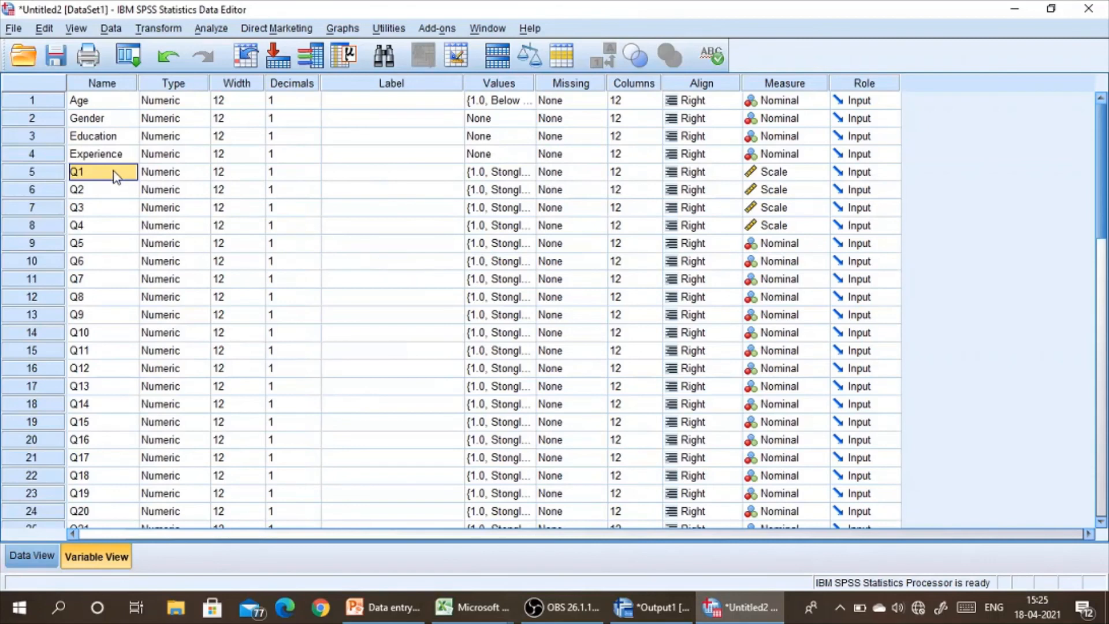
{"action": "type", "text": "WLB_JSQ1"}
{"action": "left_click", "coordinate": [330, 258]}
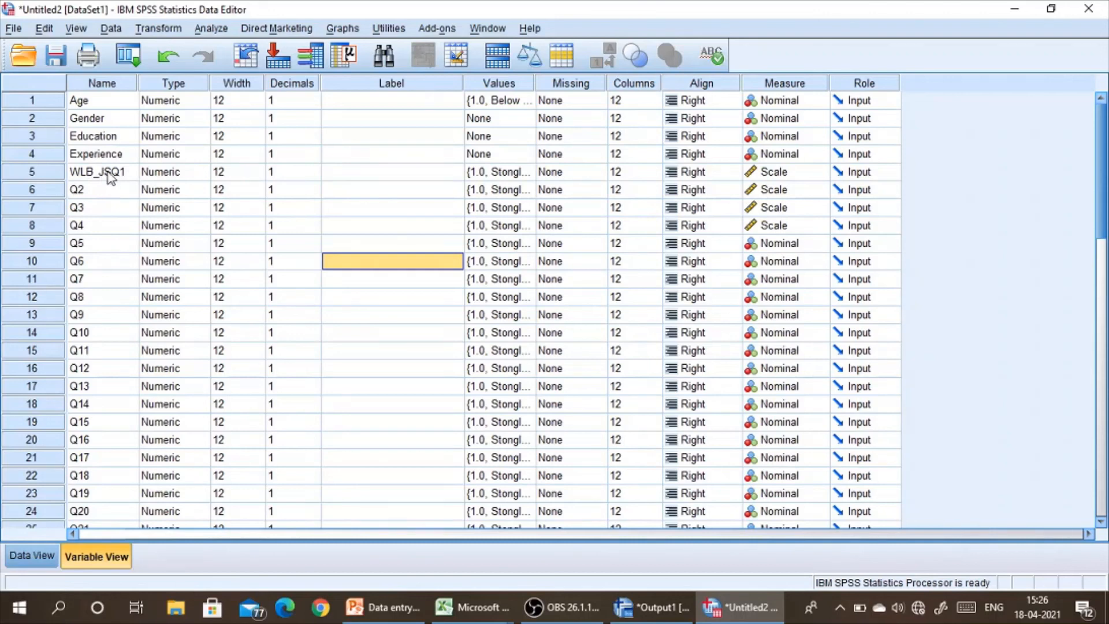
Rename variable Q2 as WLB_JDQ2 and look over the remaining question names in the variable list
{"action": "left_click", "coordinate": [101, 195]}
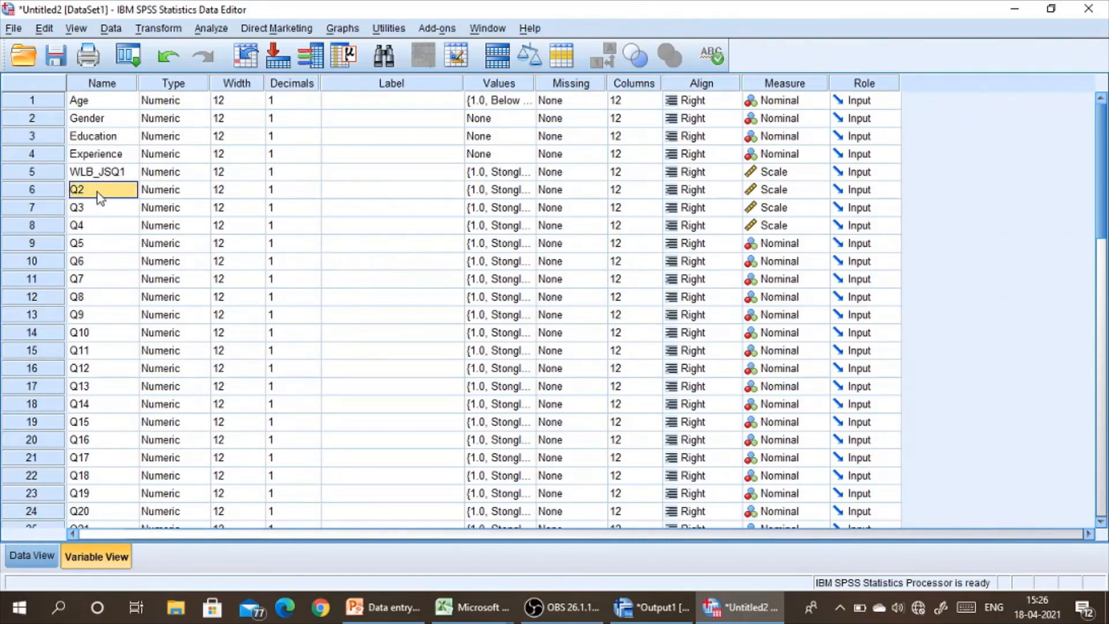
{"action": "type", "text": "WLB_JDQ2"}
{"action": "scroll", "coordinate": [113, 204], "scroll_direction": "down", "scroll_amount": 7}
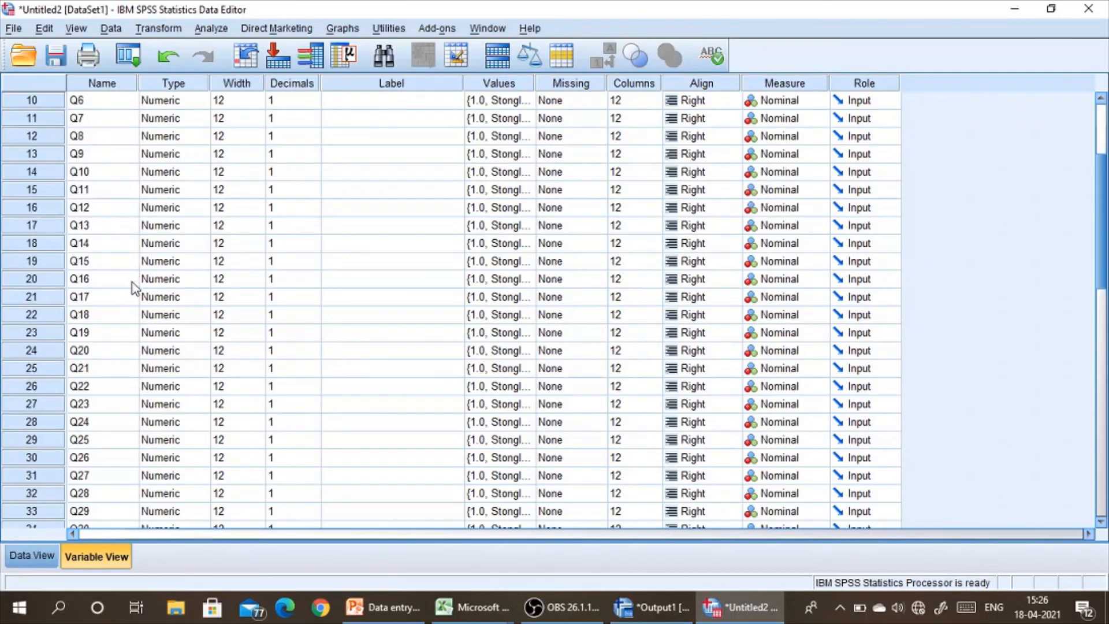
{"action": "scroll", "coordinate": [107, 305], "scroll_direction": "up", "scroll_amount": 7}
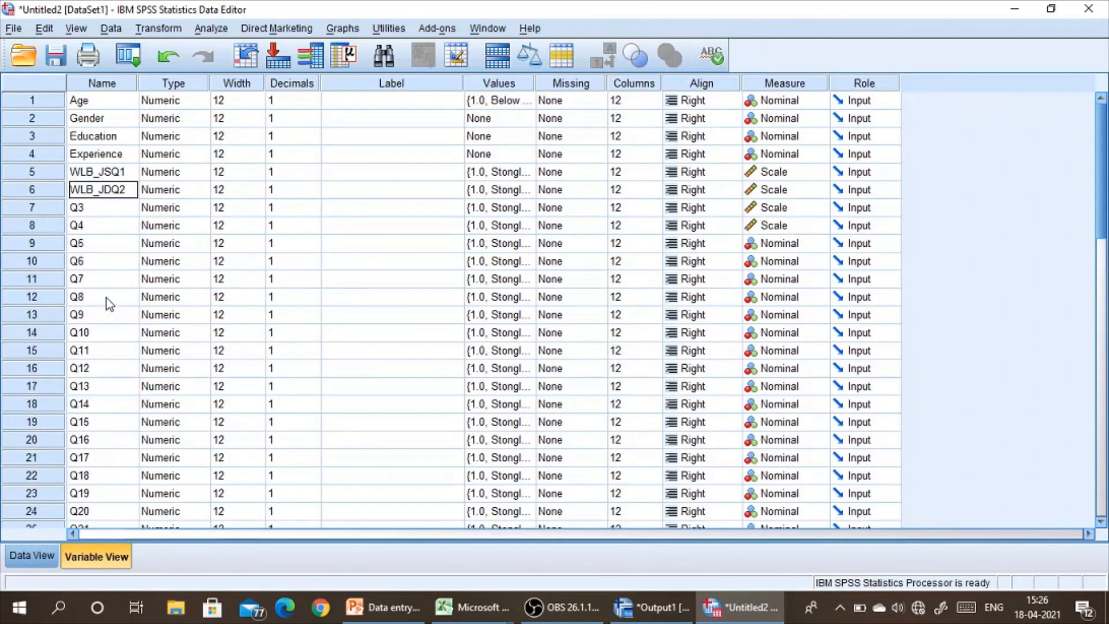